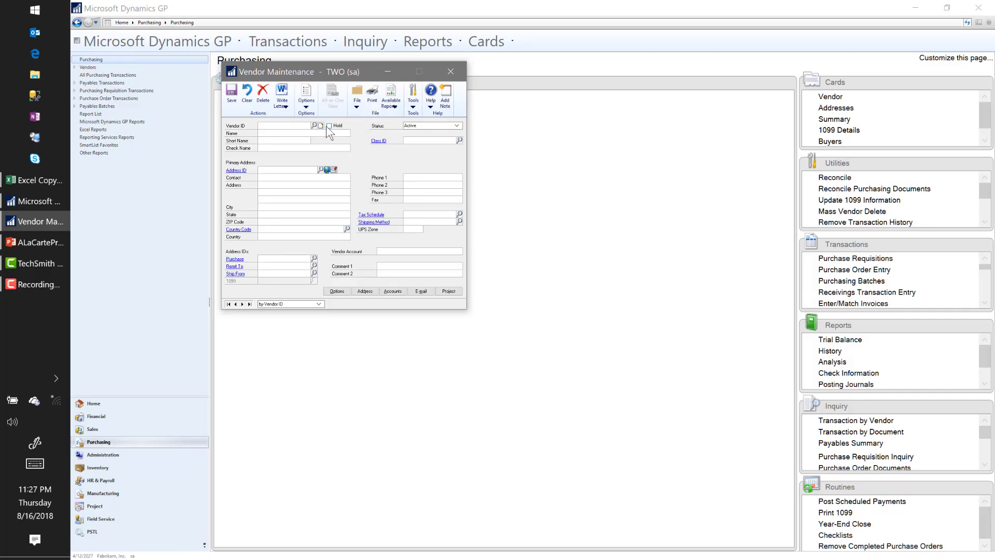
# Start a custom sort in the Vendor ID lookup and add Zip Code as the order-by column.
pyautogui.click(315, 124)
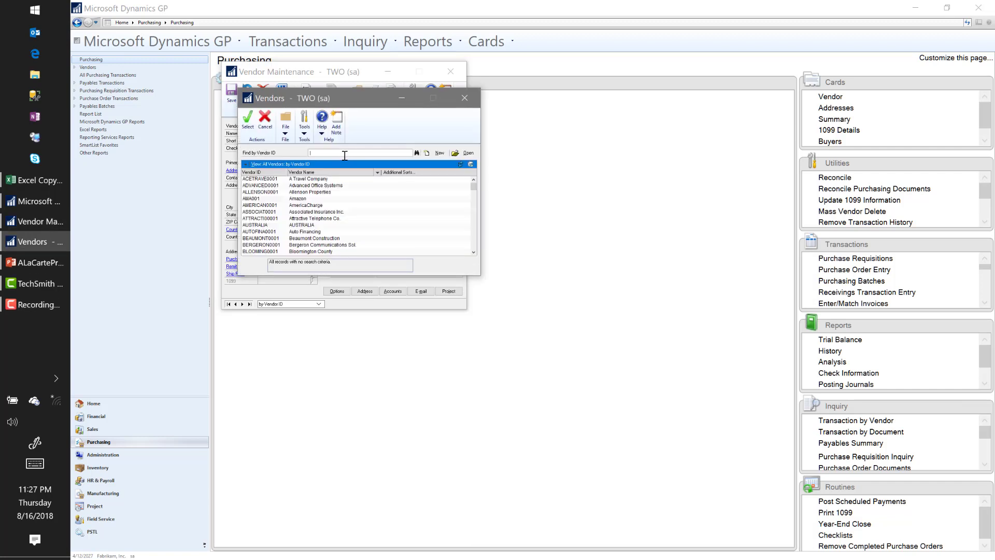
pyautogui.click(377, 173)
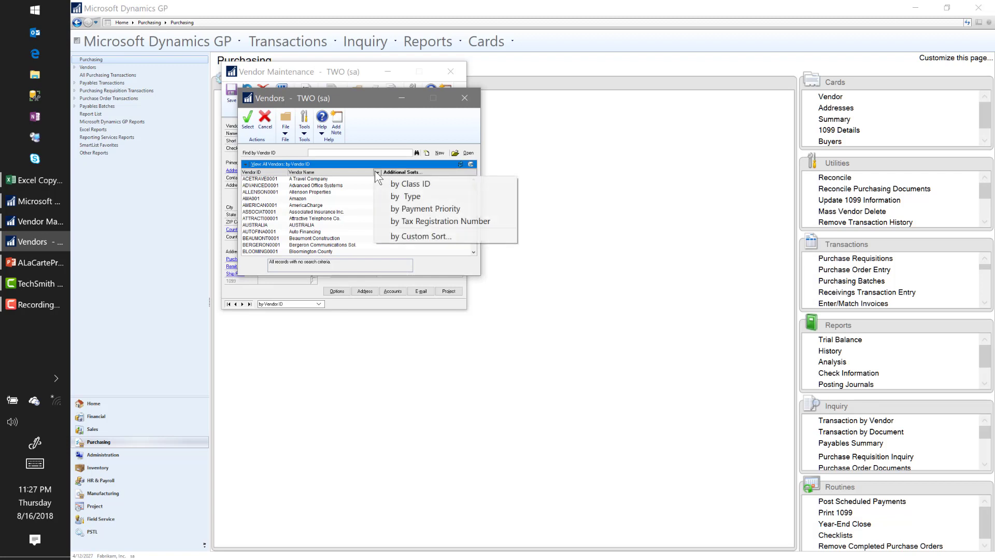
pyautogui.click(422, 237)
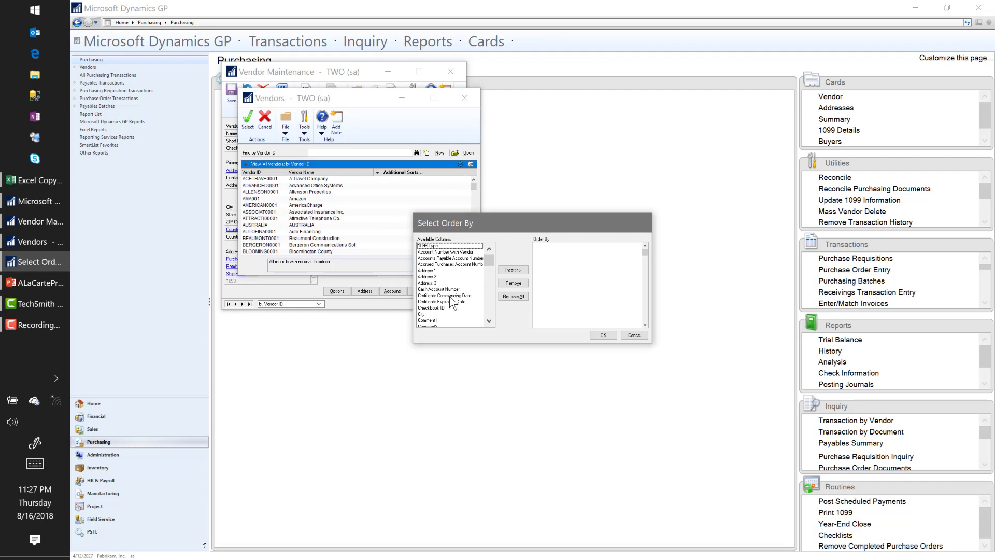
pyautogui.click(492, 304)
pyautogui.scroll(-15, 492, 304)
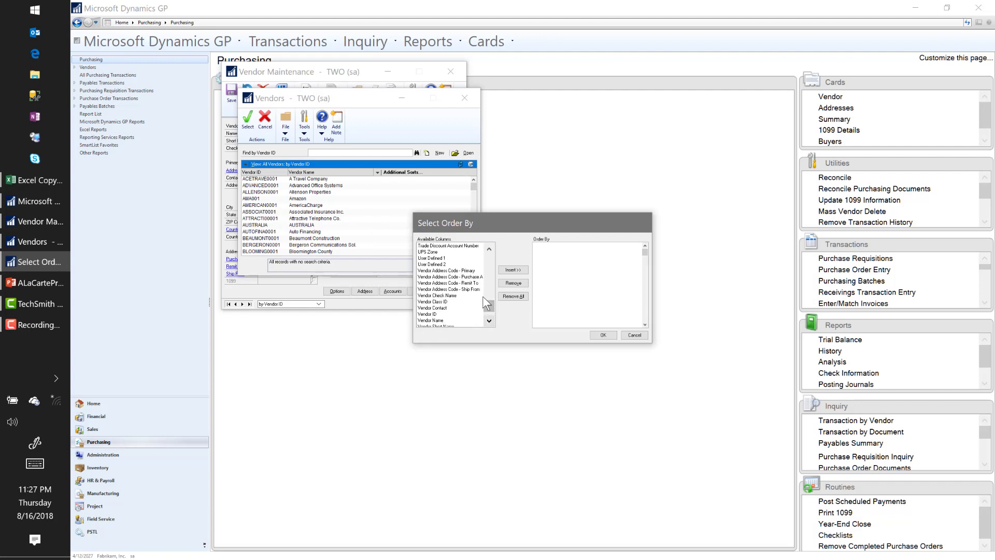
pyautogui.click(489, 321)
pyautogui.moveTo(489, 321); pyautogui.dragTo(489, 321)
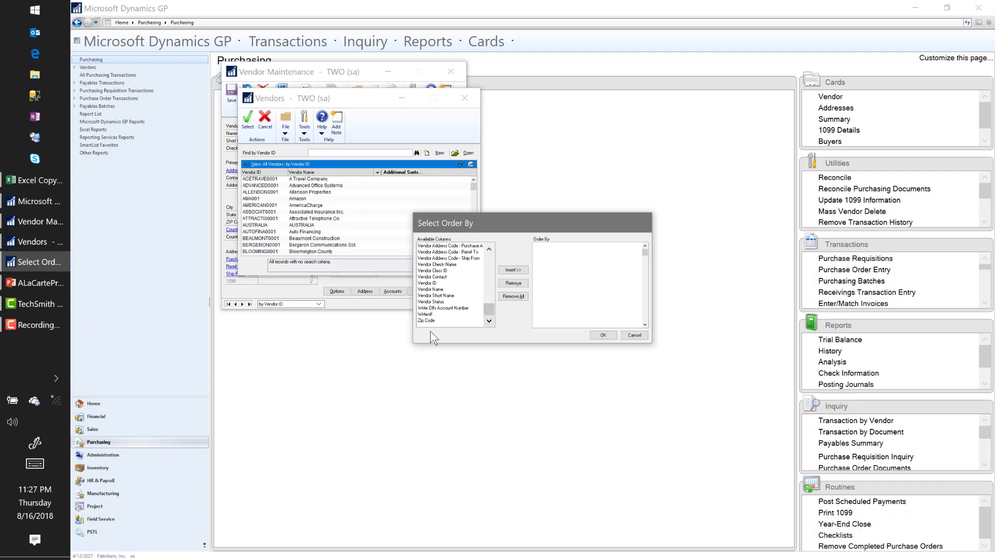
pyautogui.click(430, 320)
pyautogui.click(513, 270)
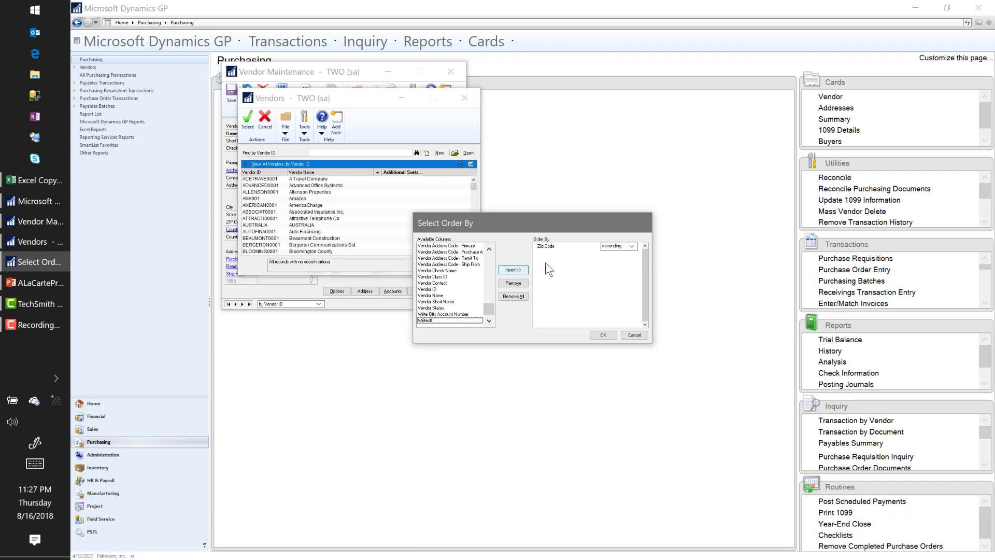
# Set the Zip Code sort order to Descending and apply it to the vendor list.
pyautogui.click(632, 246)
pyautogui.click(632, 246)
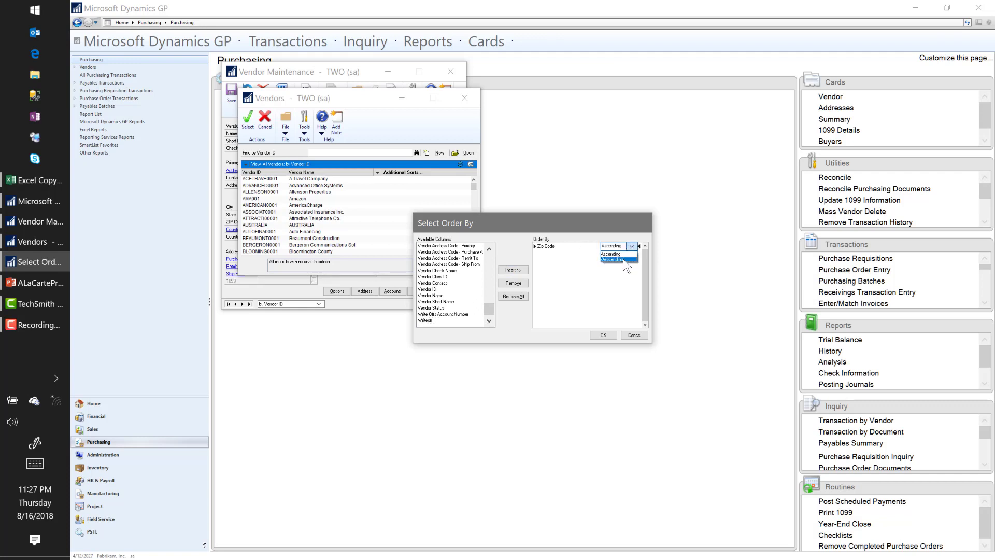
pyautogui.click(610, 334)
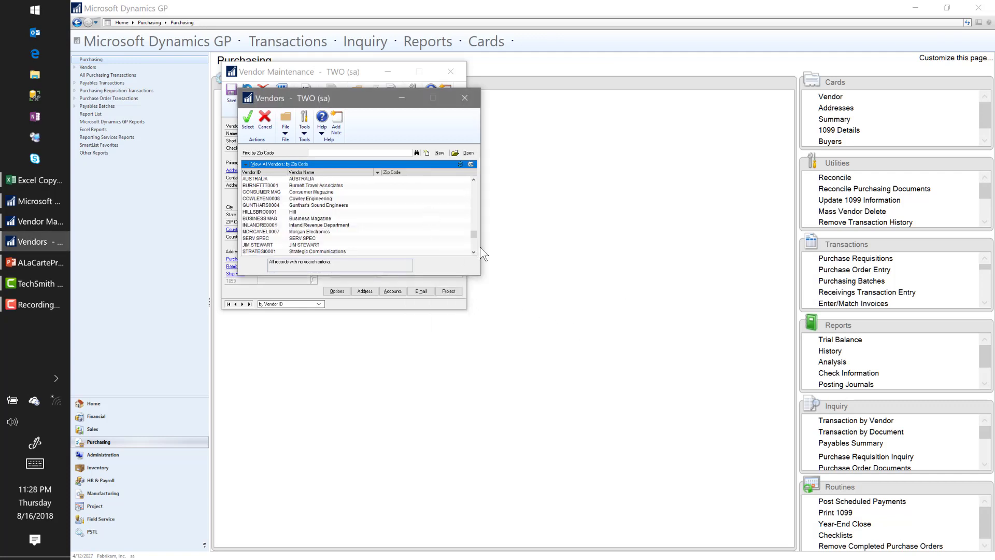
pyautogui.moveTo(474, 235); pyautogui.dragTo(474, 199)
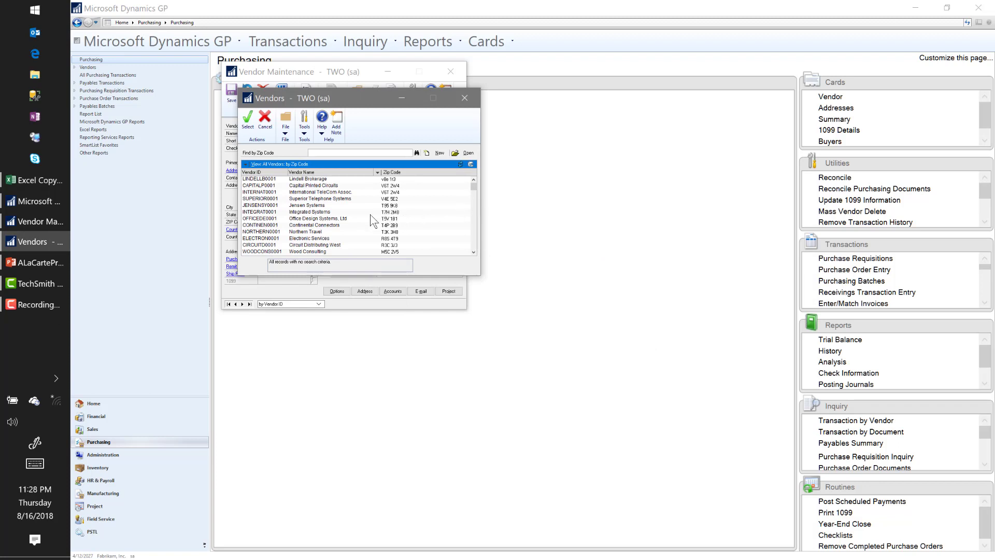
# Reopen the vendor lookup's custom sort to review the remaining available columns, and cancel without changes.
pyautogui.click(377, 172)
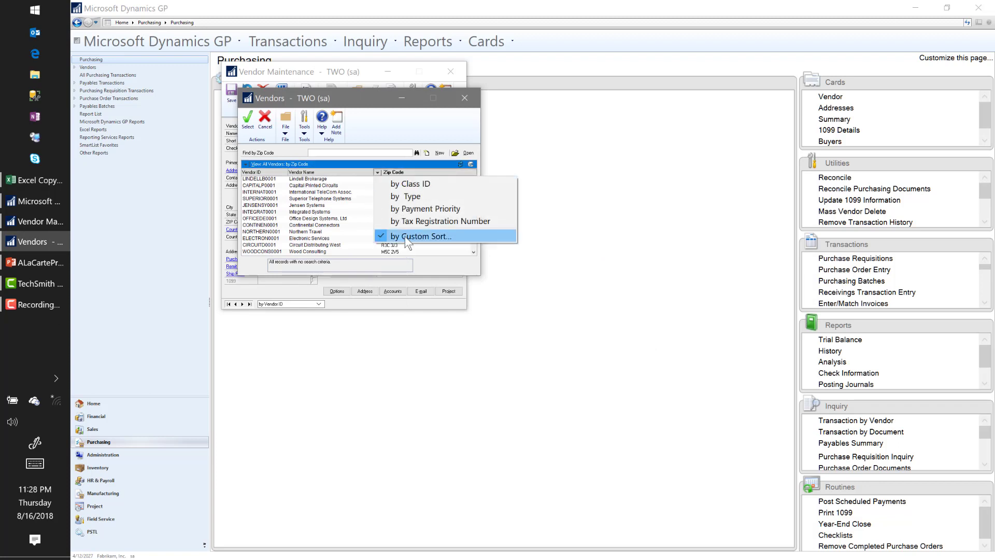
pyautogui.click(405, 236)
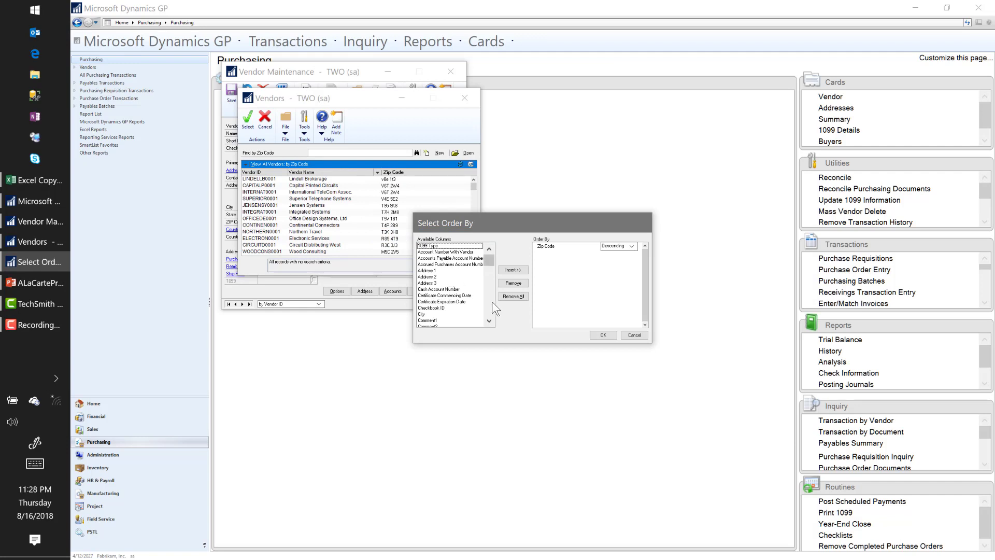
pyautogui.scroll(-12, 488, 306)
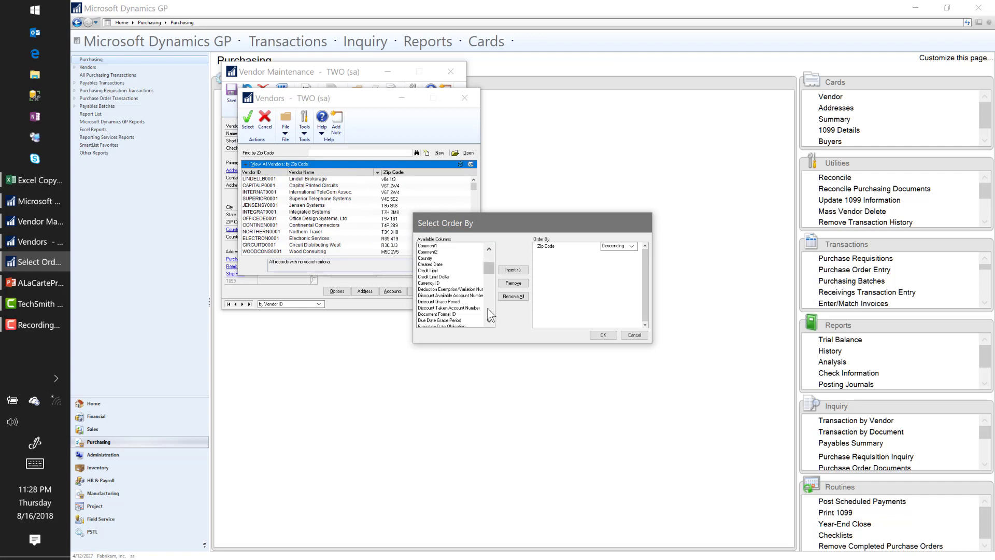
pyautogui.scroll(-8, 488, 310)
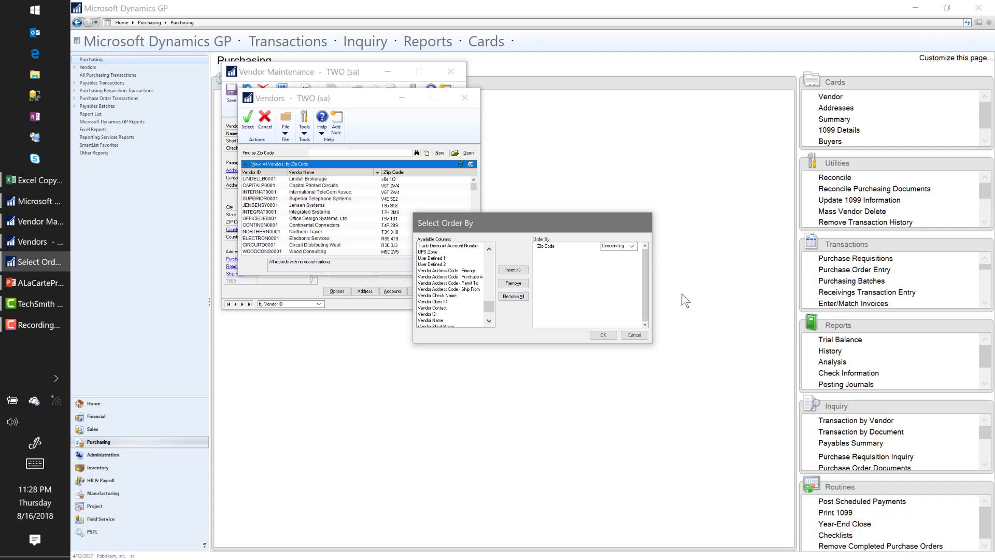
pyautogui.click(636, 336)
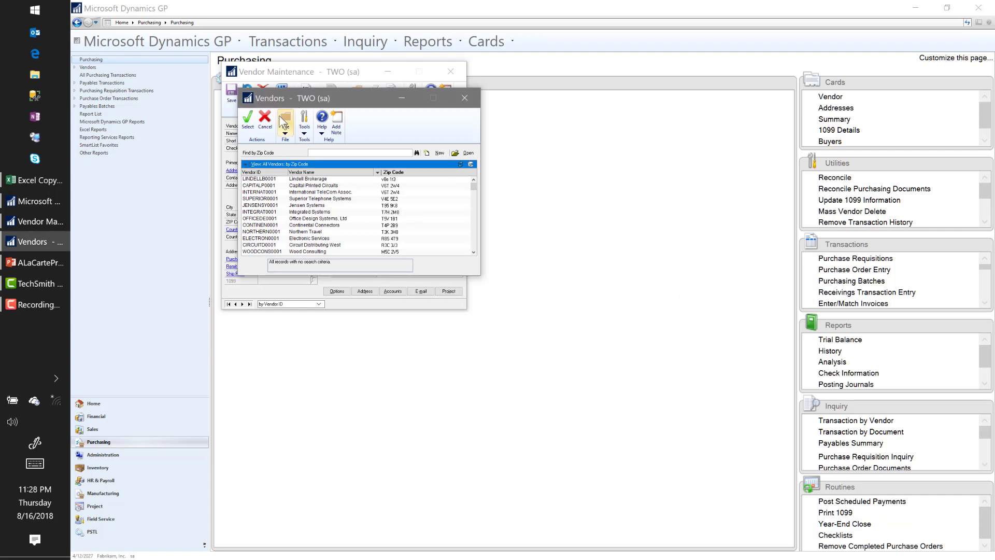
# Close the vendor lookup and Vendor Maintenance, and open User Preferences from the Home page.
pyautogui.click(265, 123)
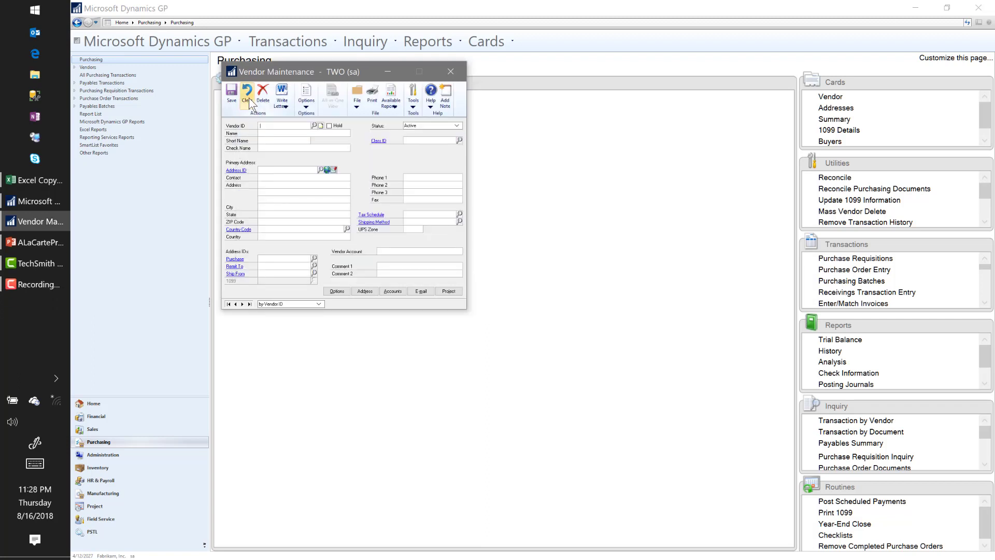
pyautogui.click(450, 73)
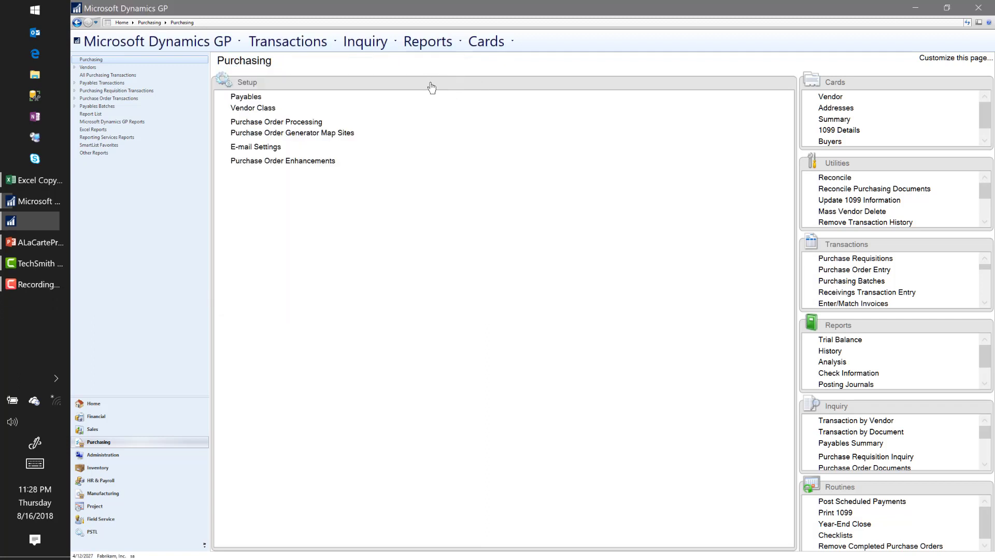
pyautogui.click(162, 406)
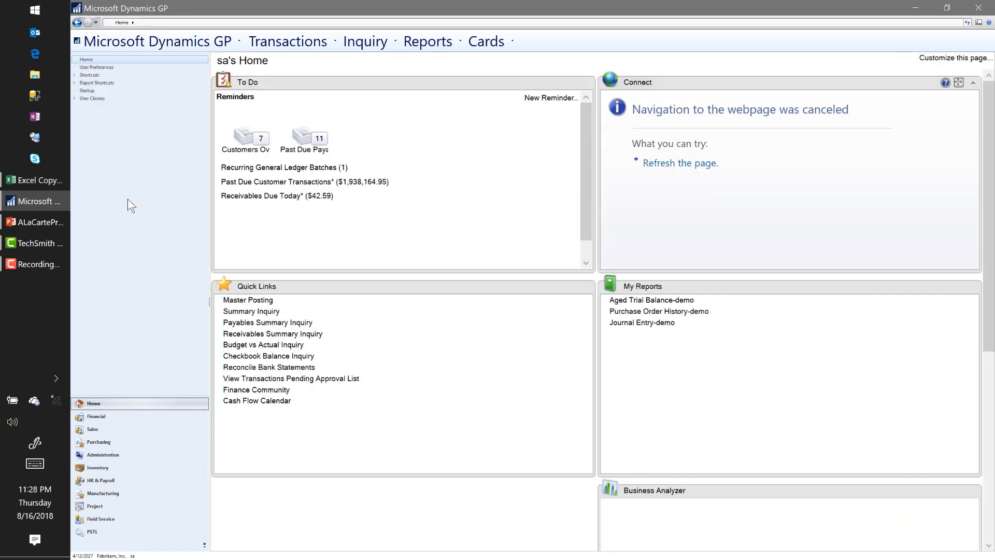
pyautogui.click(92, 67)
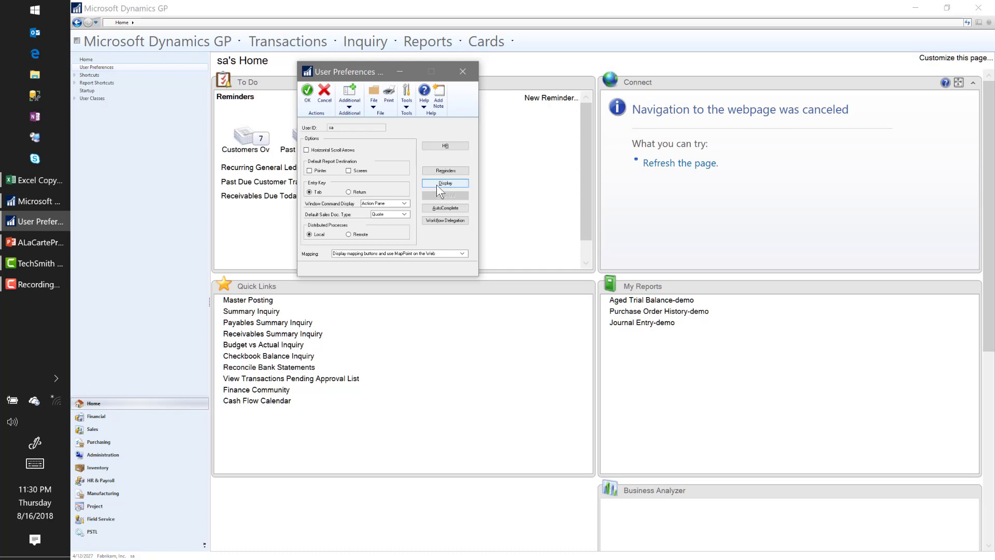
# Set the link fields' font color to Green in the user display preferences and apply it.
pyautogui.click(437, 185)
pyautogui.moveTo(291, 73); pyautogui.dragTo(556, 60)
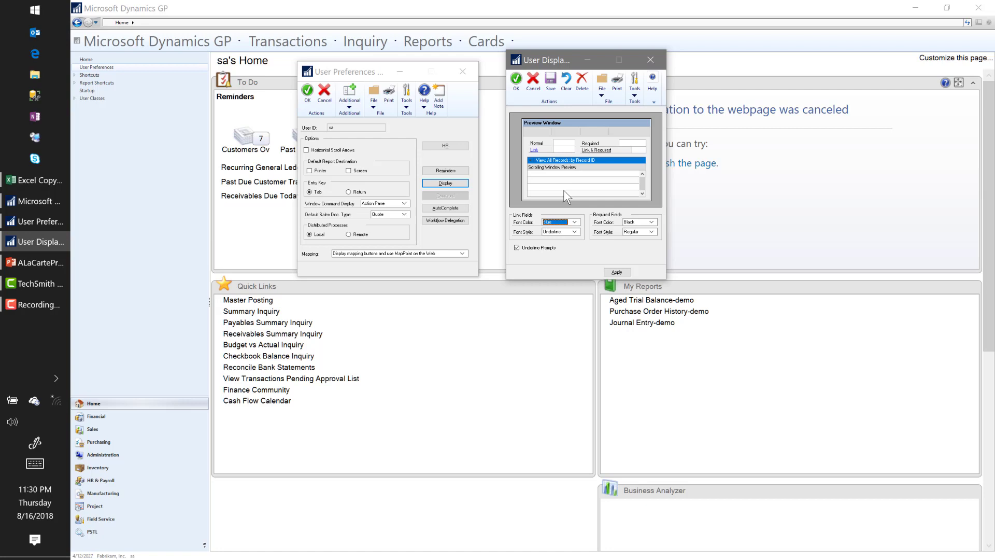
pyautogui.click(574, 222)
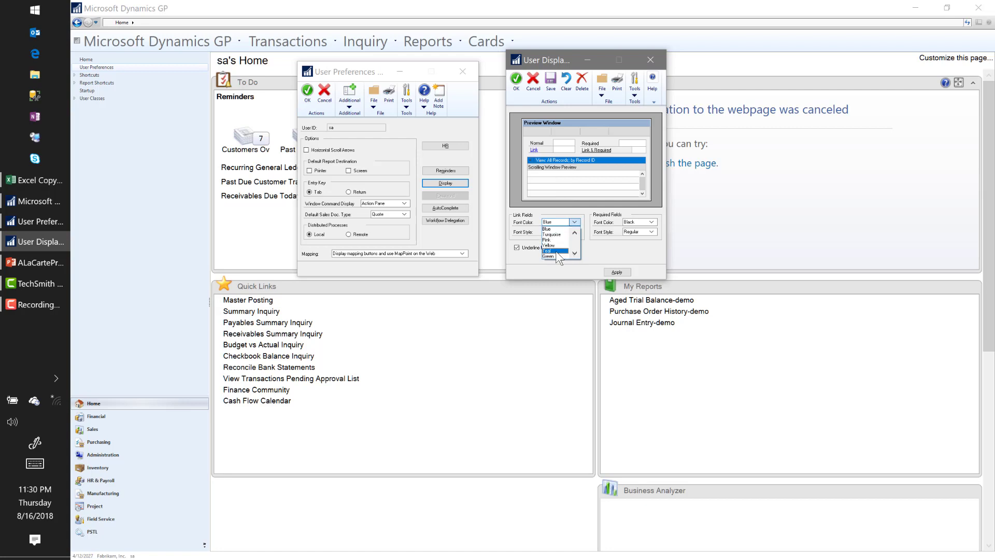
pyautogui.click(558, 256)
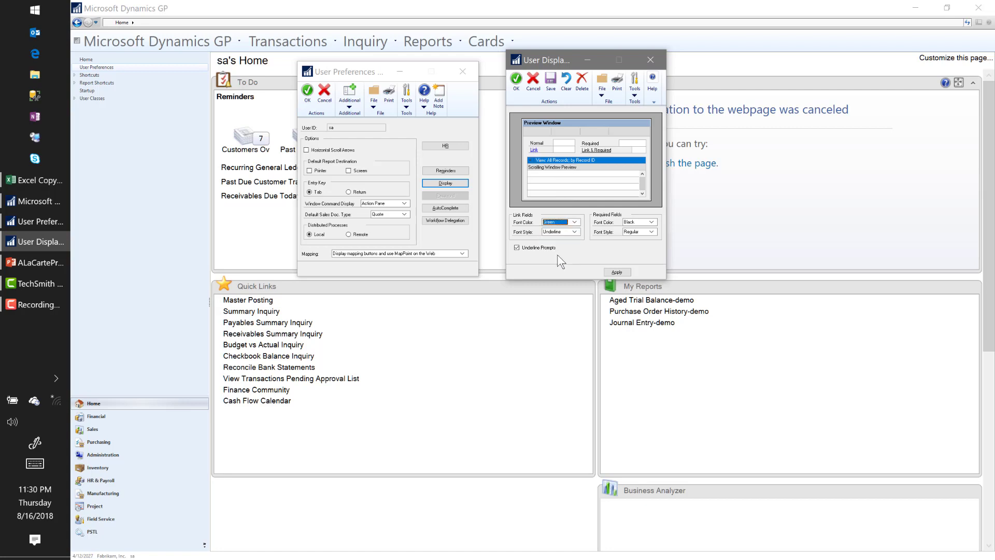
pyautogui.click(613, 274)
# Change the required fields' font color, apply it and accept the user display settings.
pyautogui.click(632, 221)
pyautogui.click(638, 234)
pyautogui.click(626, 272)
pyautogui.click(516, 81)
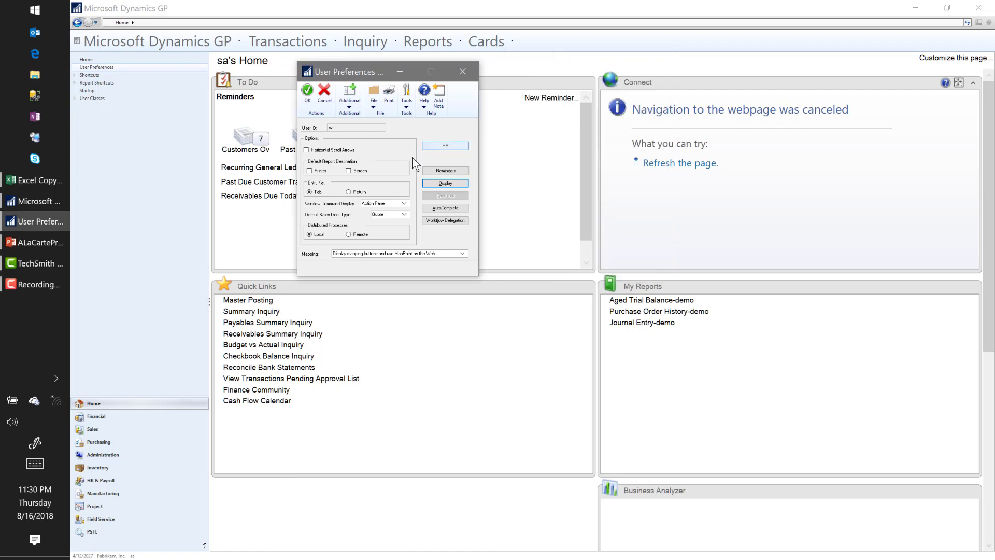
# Try Return as the entry key and Menu Bar as the window command display, restoring Tab and Action Pane.
pyautogui.click(348, 191)
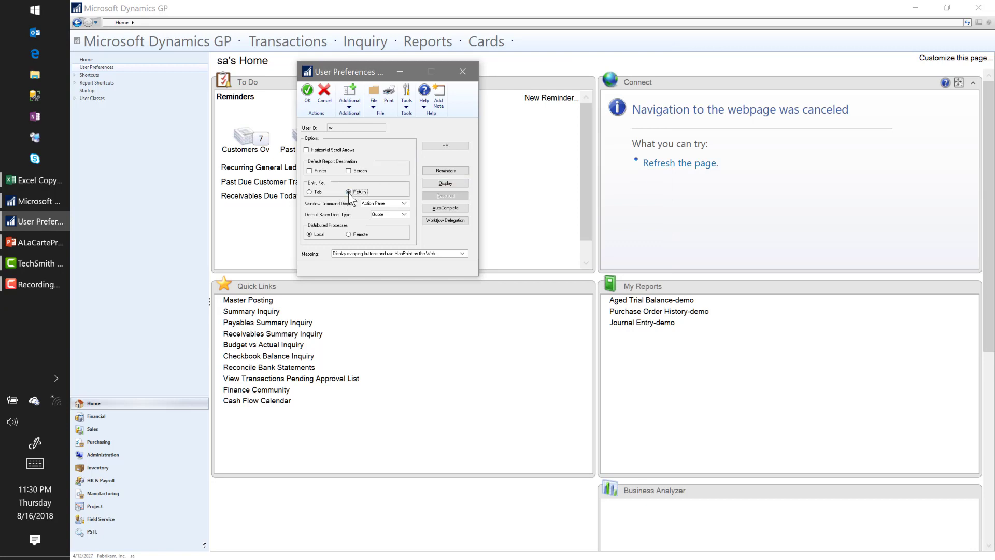
pyautogui.click(310, 192)
pyautogui.click(373, 204)
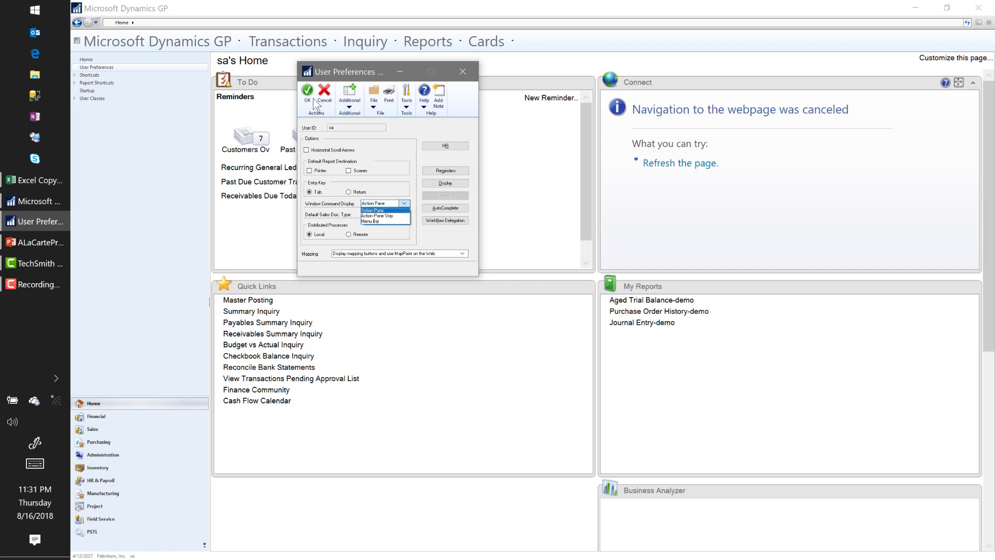
pyautogui.click(373, 203)
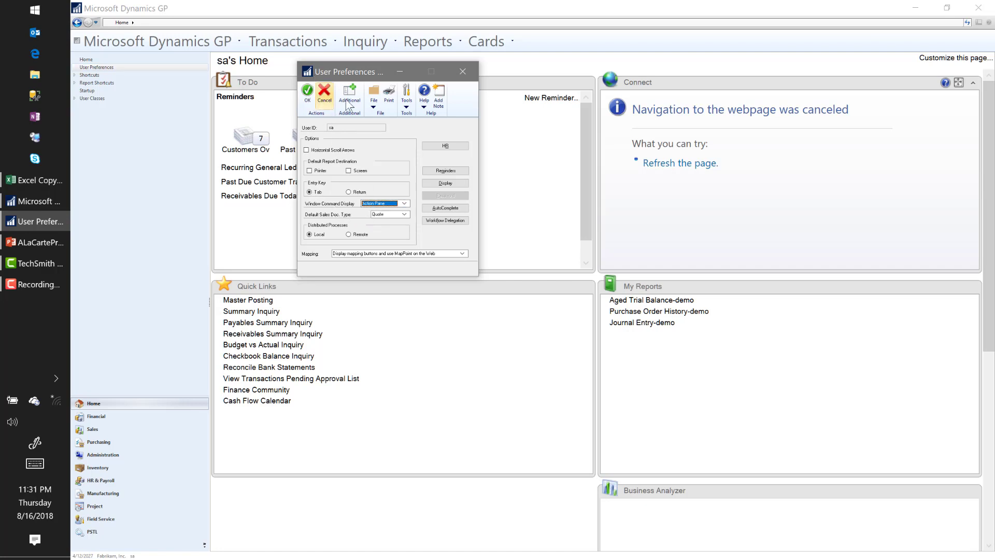
pyautogui.click(373, 203)
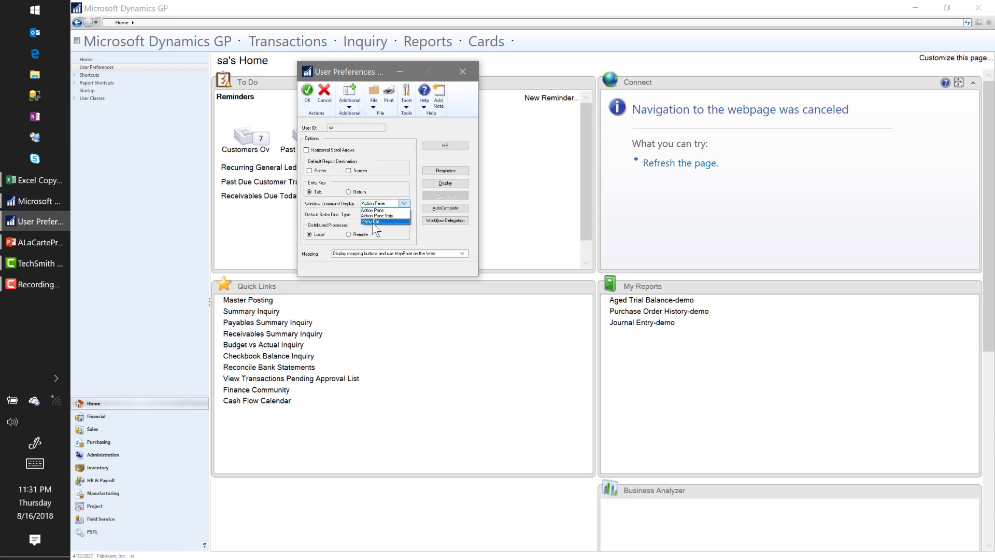
pyautogui.click(369, 221)
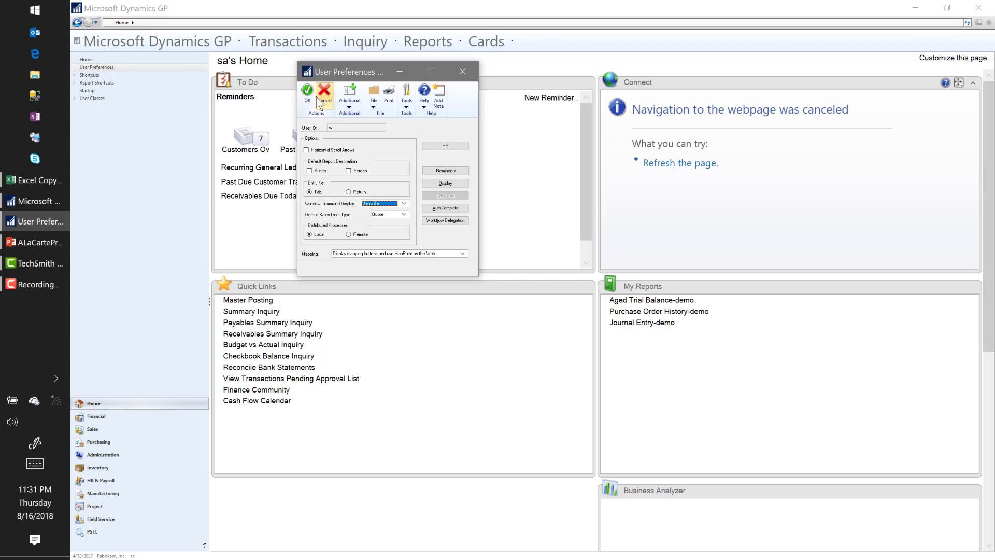
pyautogui.click(405, 203)
pyautogui.click(375, 211)
# Set the default sales document type to Invoice and save the user preferences.
pyautogui.click(386, 217)
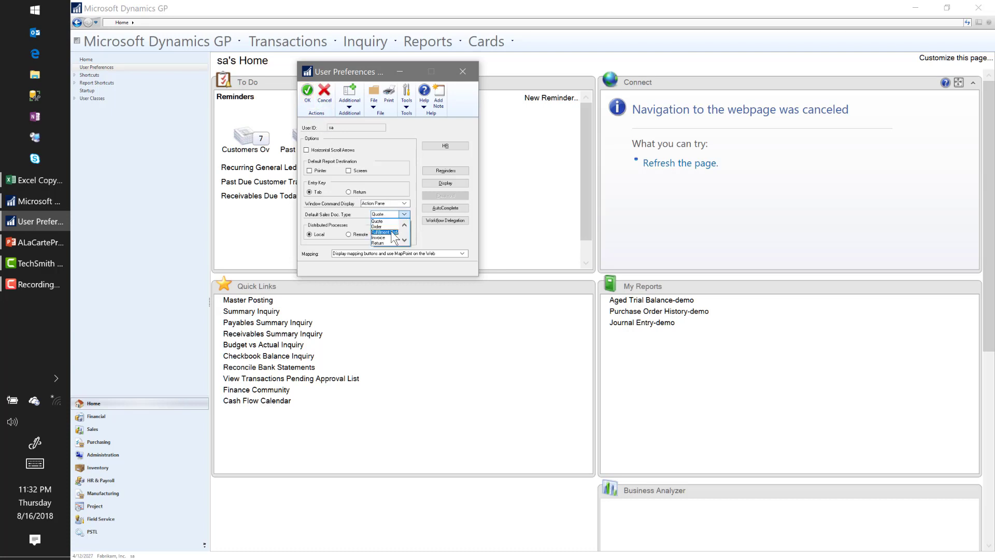
pyautogui.click(385, 222)
pyautogui.click(382, 216)
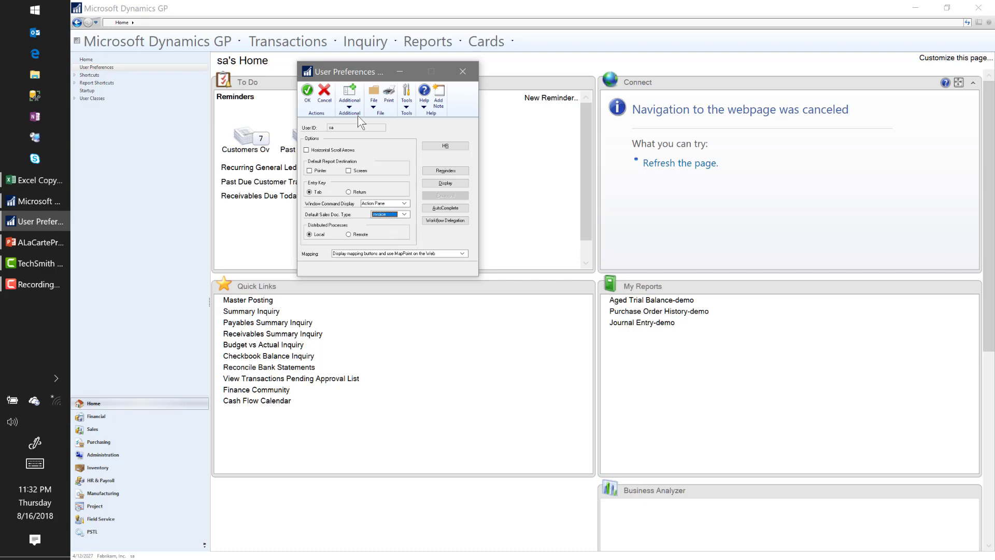
pyautogui.click(310, 106)
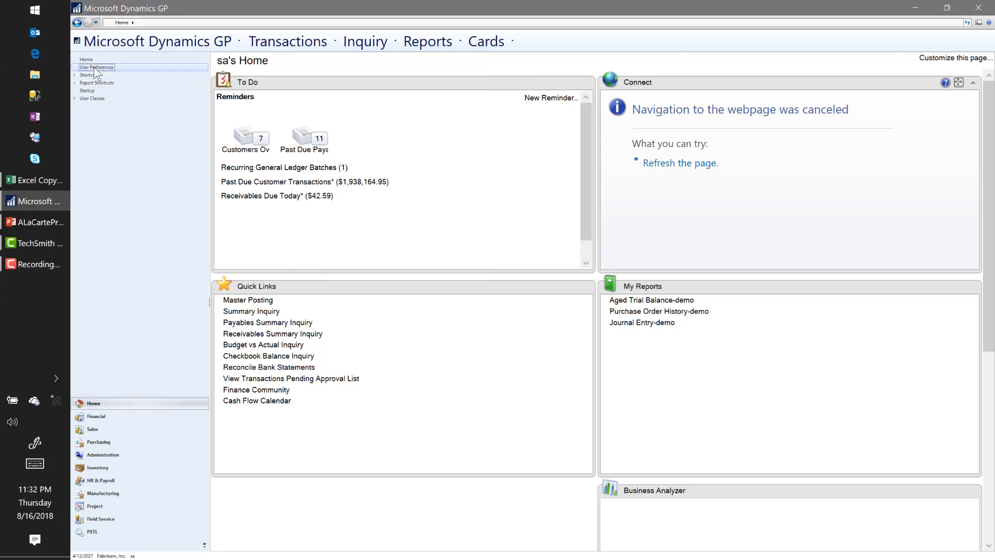
# Look over the Financial area's navigation list and return to the Home page.
pyautogui.click(110, 416)
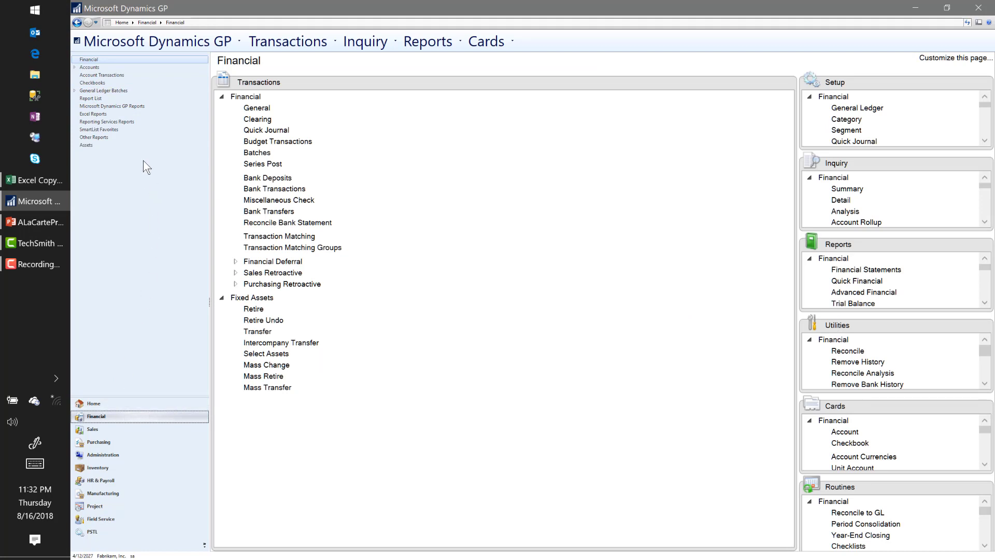
pyautogui.click(106, 403)
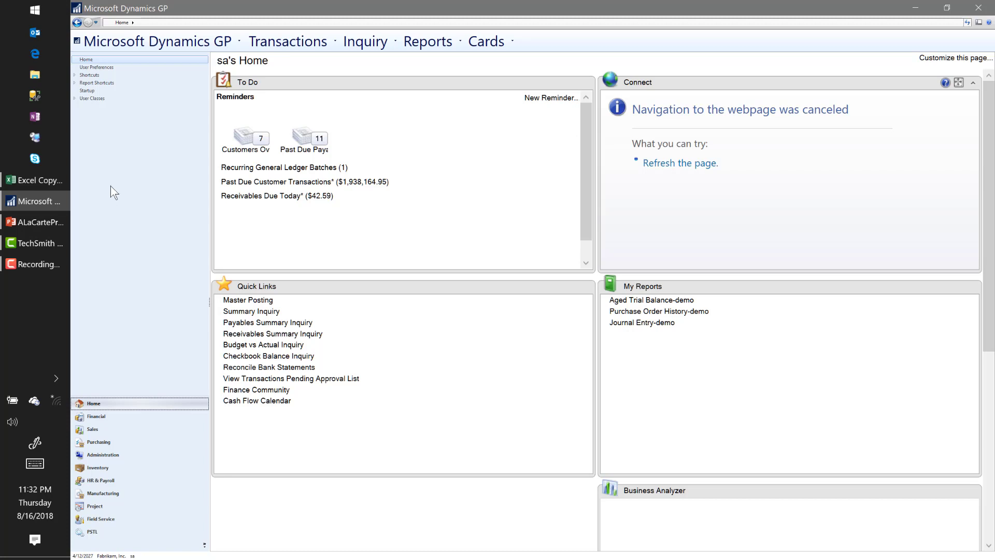
# Add a shortcut to the Company series' About Microsoft Dynamics GP window to the Home navigation list.
pyautogui.rightClick(111, 186)
pyautogui.moveTo(122, 195)
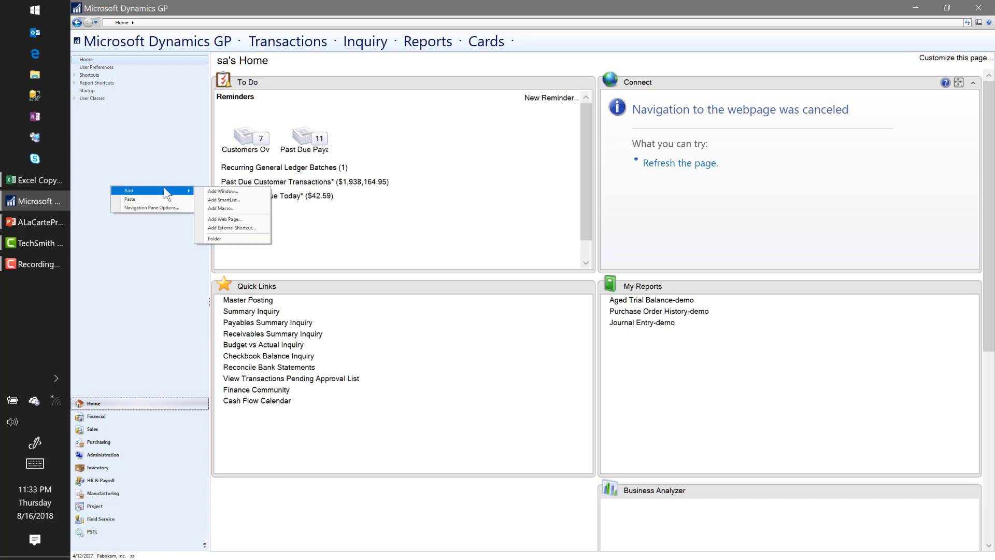
pyautogui.click(224, 192)
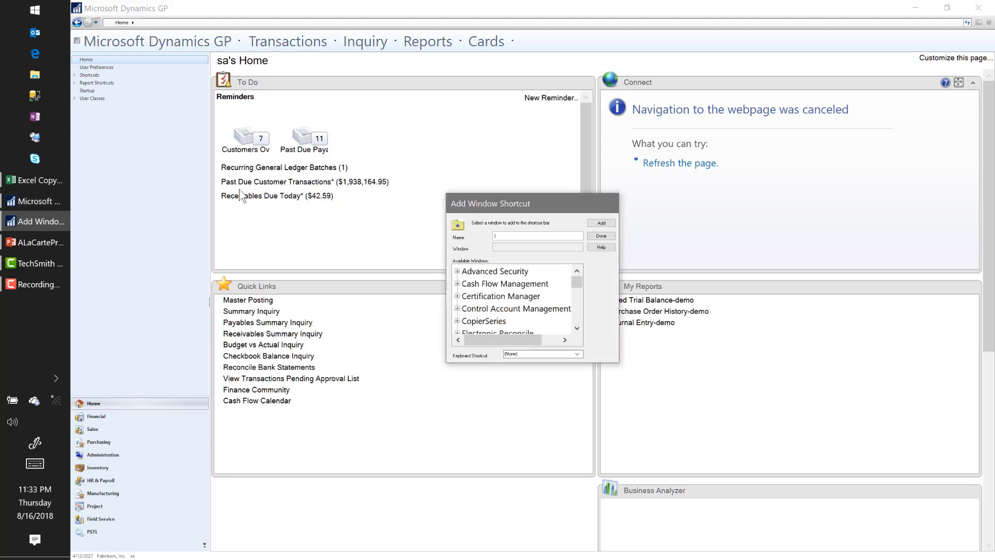
pyautogui.scroll(-2, 518, 301)
pyautogui.scroll(-2, 576, 311)
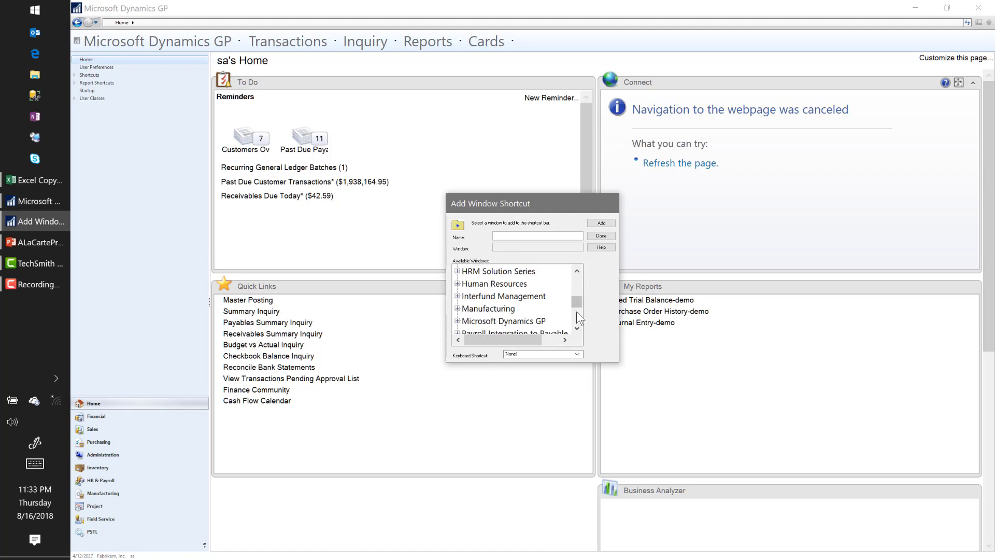
pyautogui.doubleClick(462, 313)
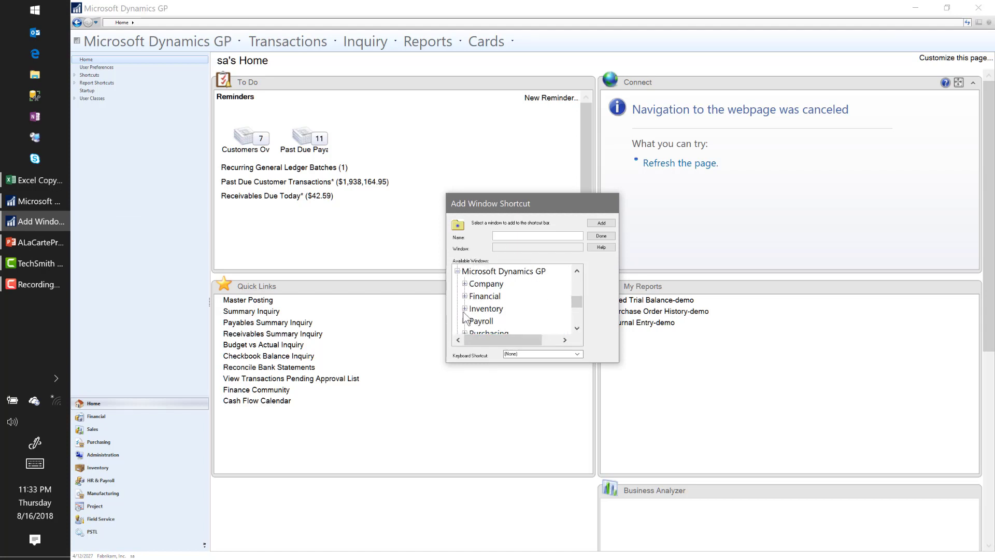
pyautogui.click(464, 284)
pyautogui.click(495, 286)
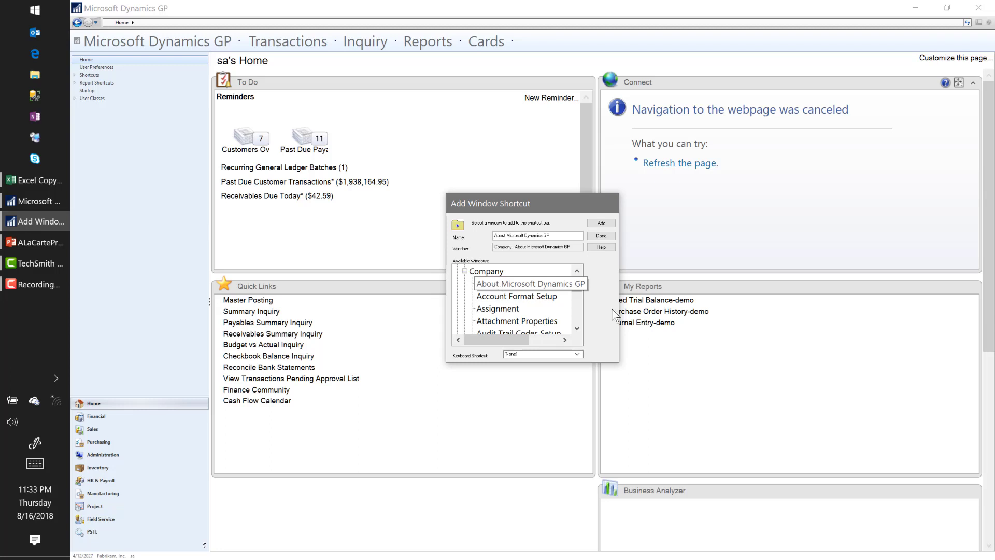
pyautogui.click(599, 223)
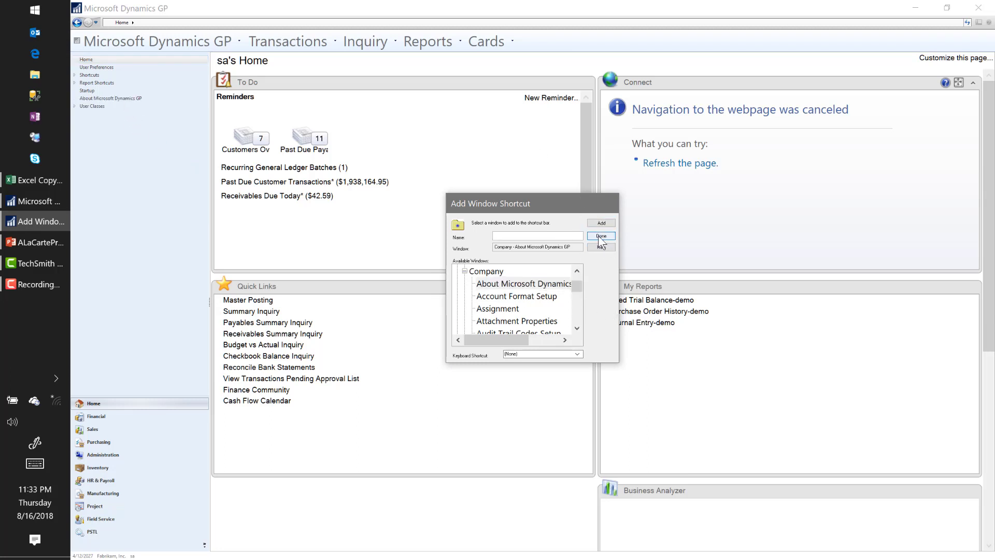
pyautogui.click(599, 236)
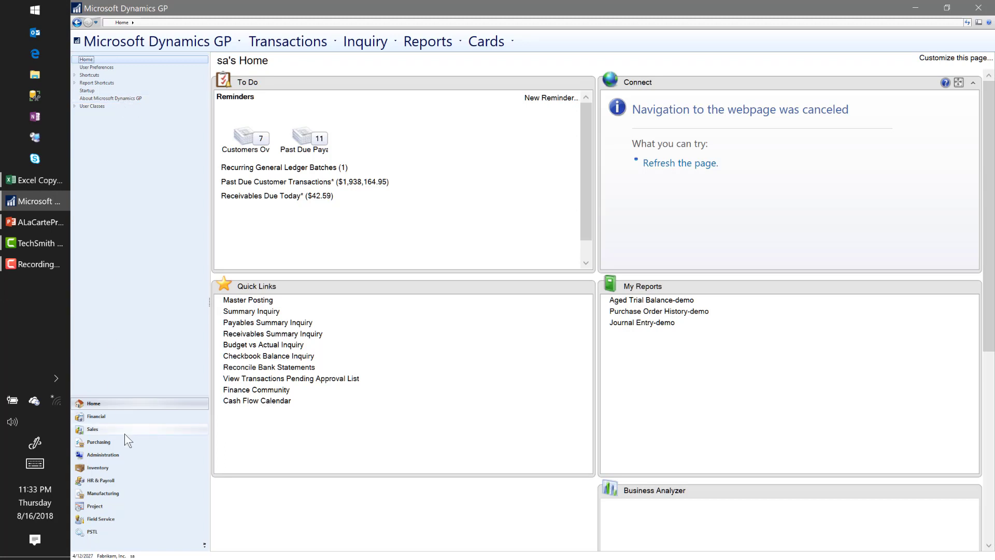
# Return from the Financial area to the Home page and add the Financial Account Entry window as a shortcut in the Startup folder.
pyautogui.click(111, 416)
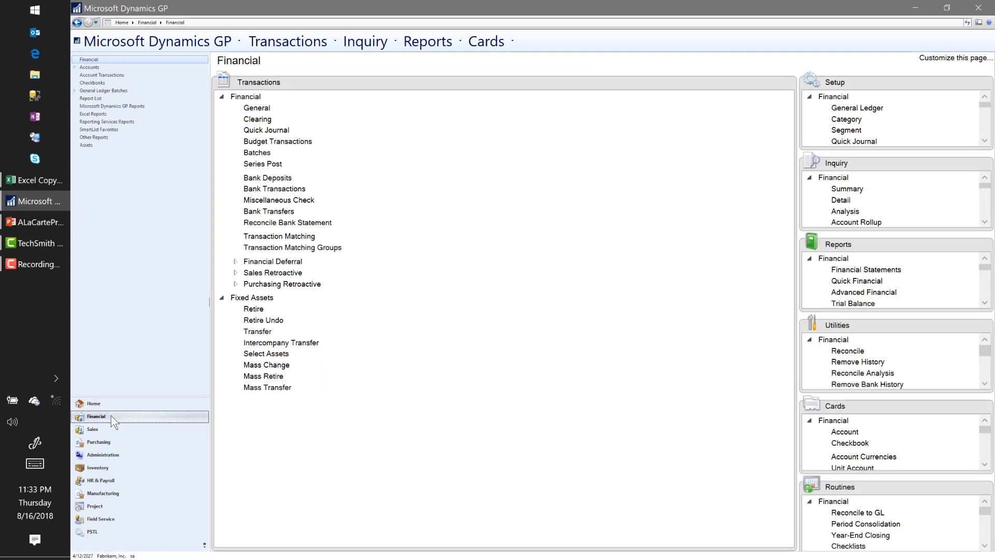
pyautogui.click(106, 403)
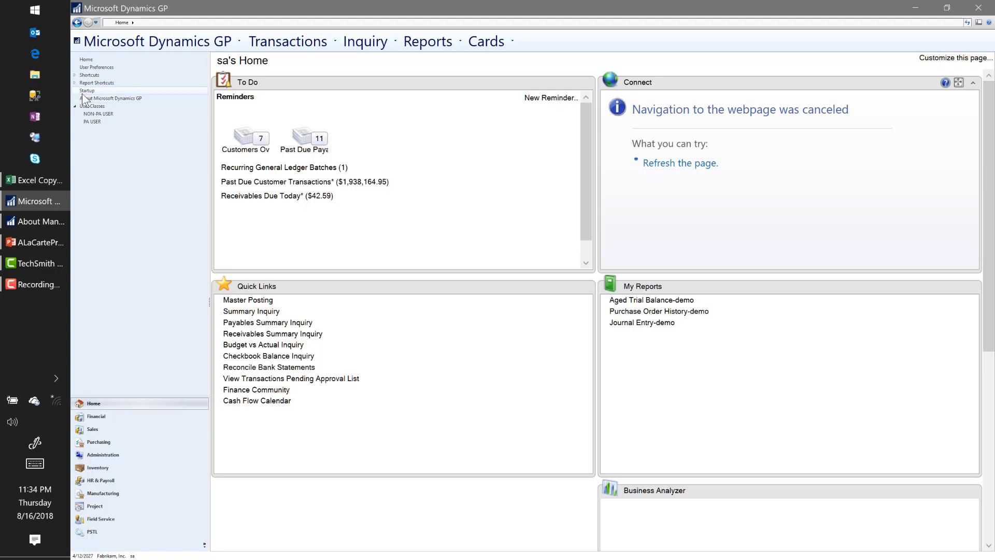
pyautogui.rightClick(87, 92)
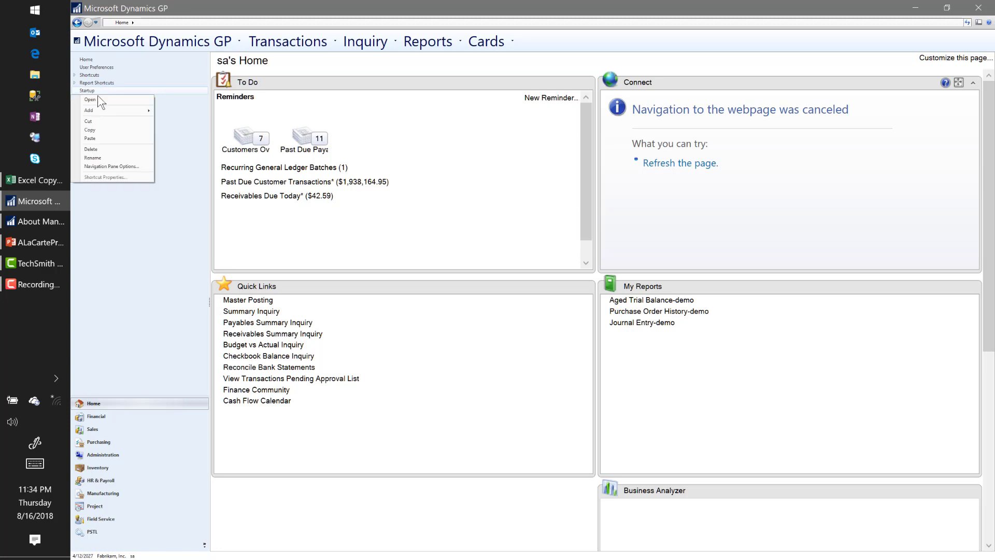
pyautogui.moveTo(146, 111)
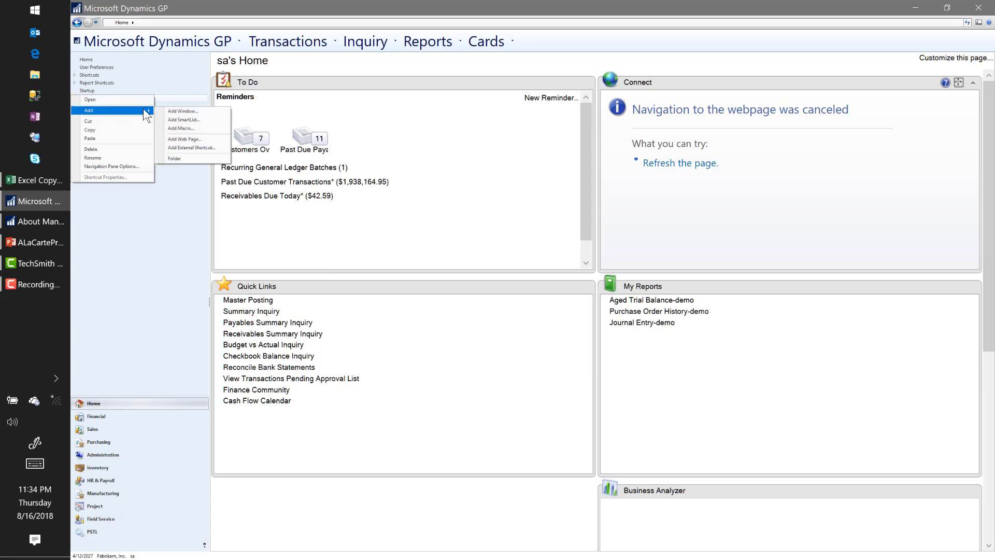
pyautogui.click(183, 110)
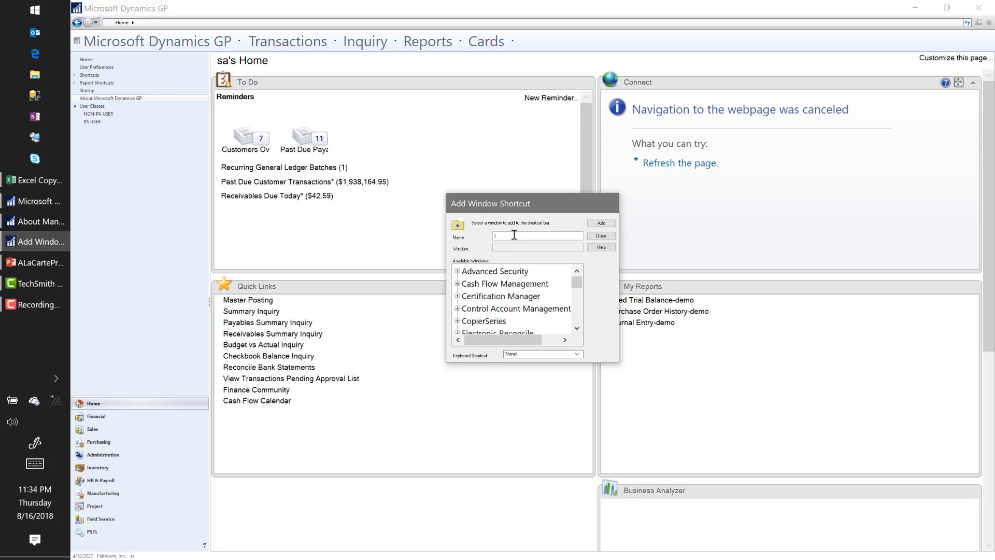
pyautogui.scroll(-4, 580, 313)
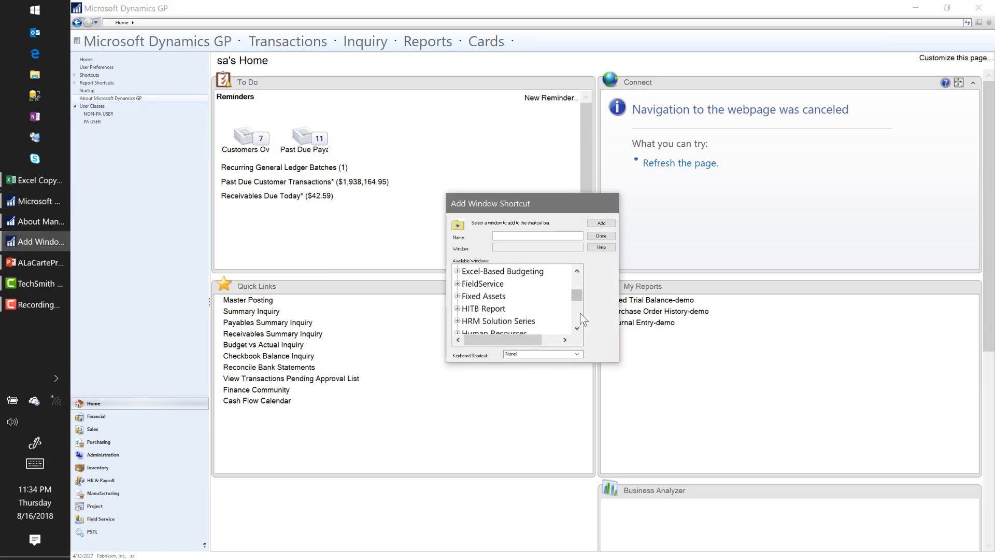
pyautogui.click(457, 321)
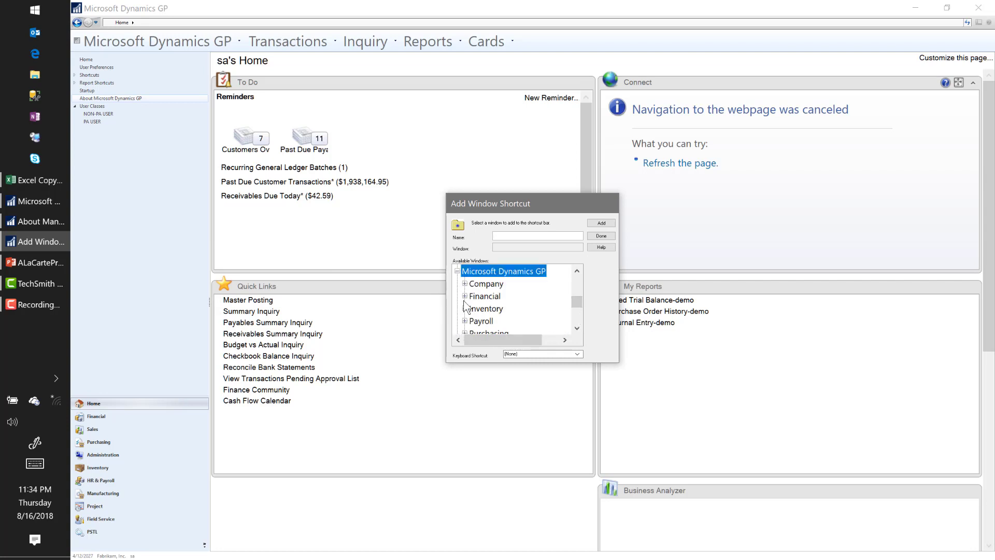
pyautogui.click(465, 296)
pyautogui.click(505, 309)
pyautogui.click(597, 227)
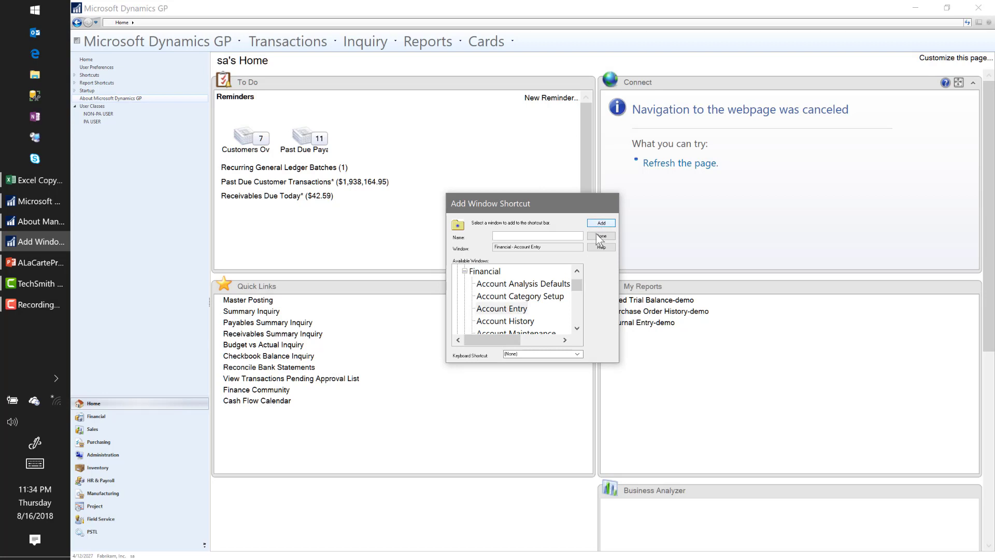
pyautogui.click(596, 234)
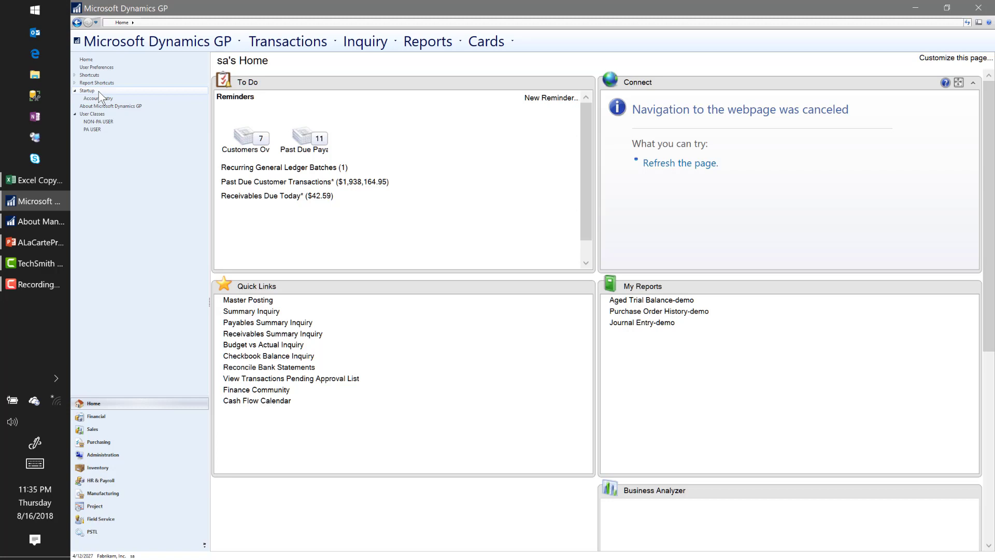
# Open the MONTH-END-RECUR batch in the Financial Batch Entry window and post it, cancelling the General Posting Journal's report destination.
pyautogui.click(103, 415)
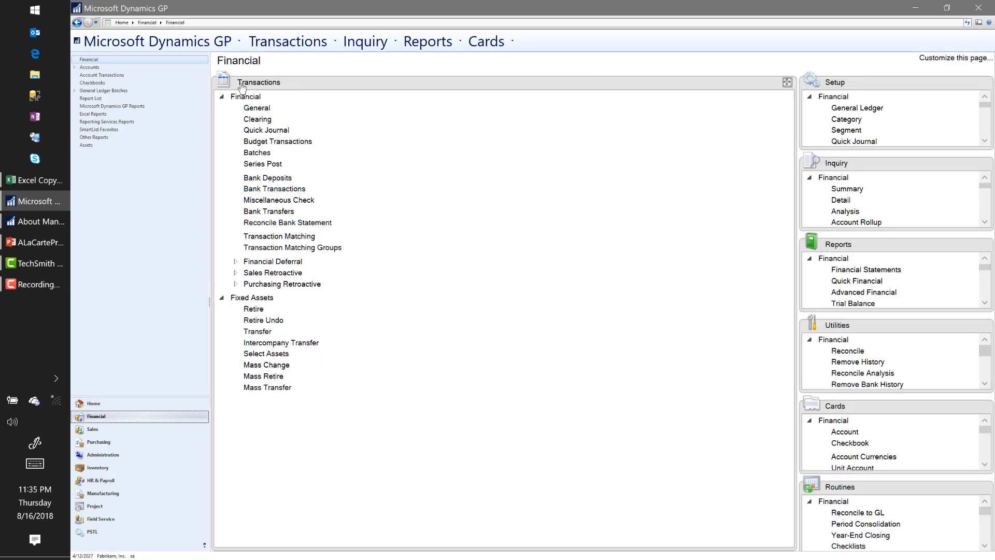
pyautogui.click(257, 156)
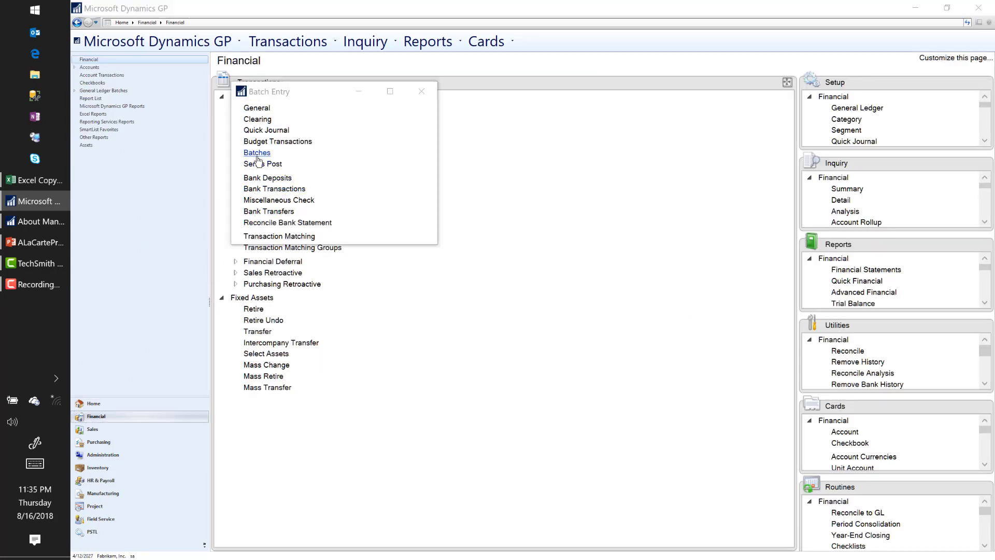
pyautogui.click(318, 146)
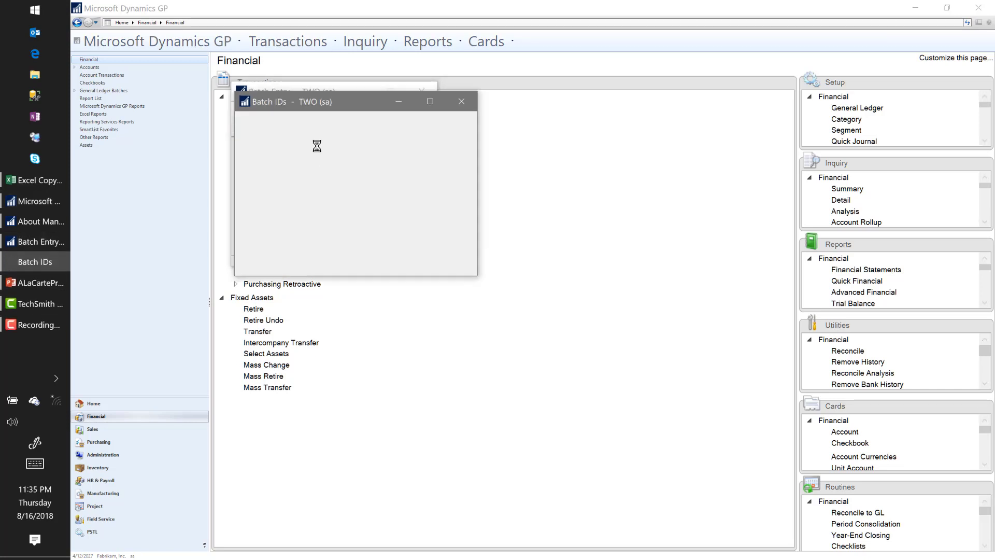
pyautogui.doubleClick(286, 222)
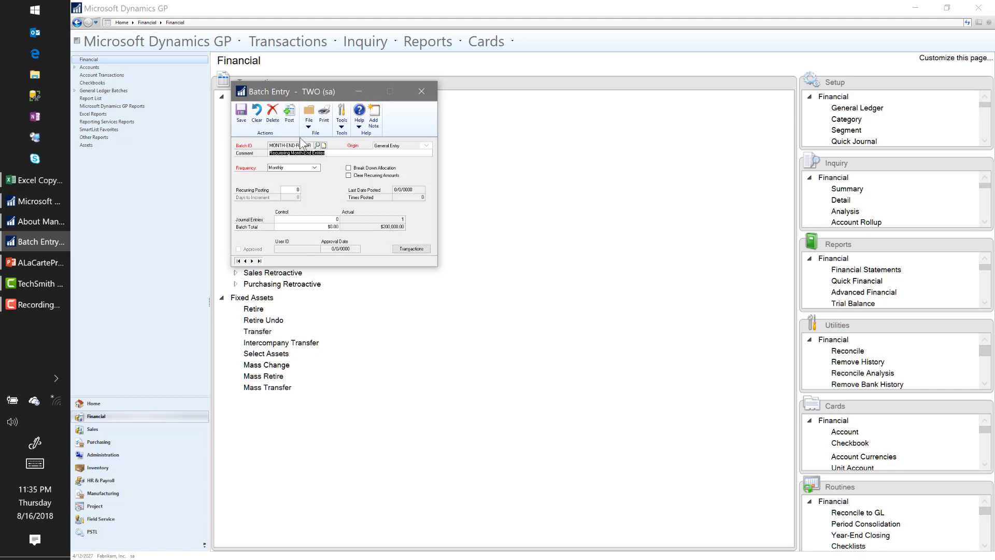
pyautogui.click(289, 122)
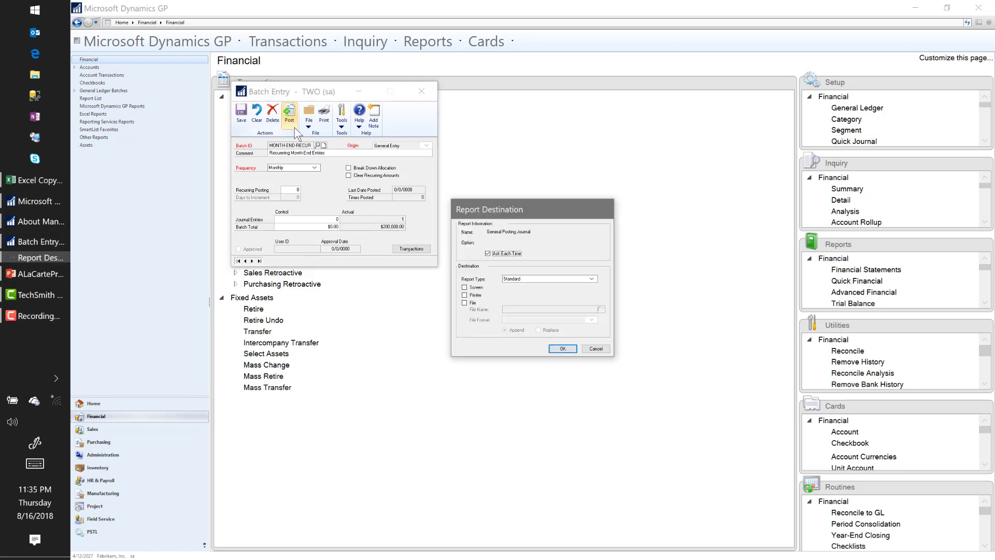
pyautogui.click(596, 348)
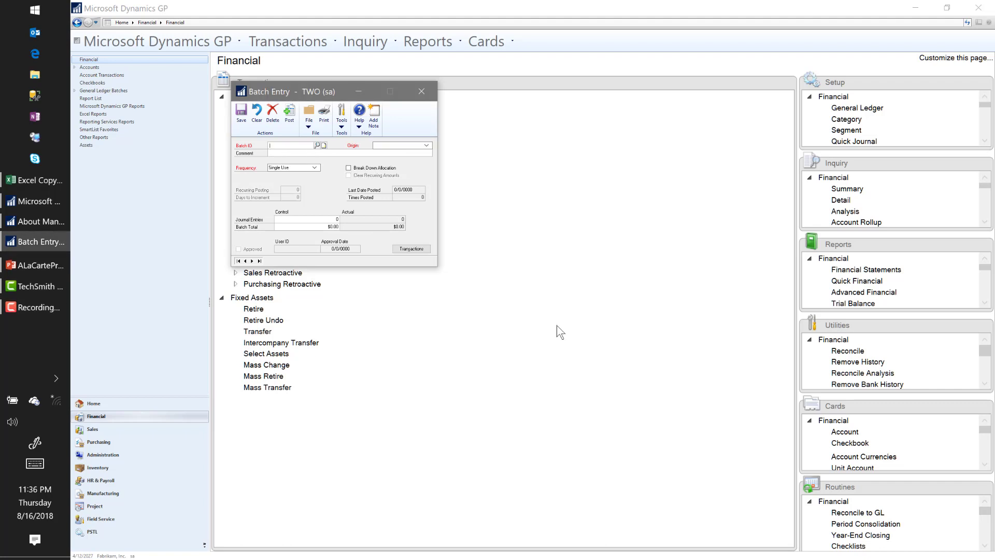
# Look up the MONTH-END-RECUR batch again in Batch Entry and examine its last posting date and times posted.
pyautogui.click(317, 145)
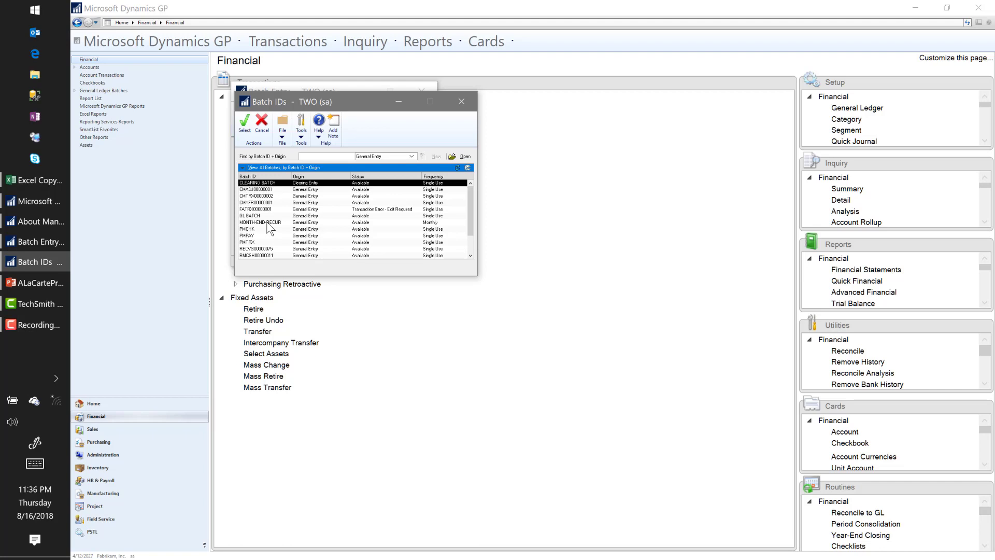
pyautogui.click(269, 223)
pyautogui.doubleClick(267, 222)
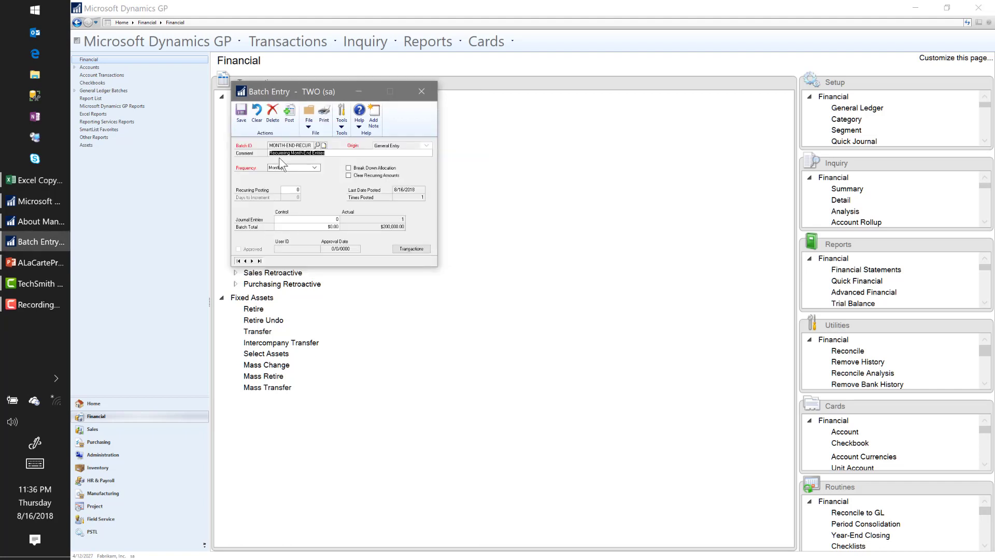
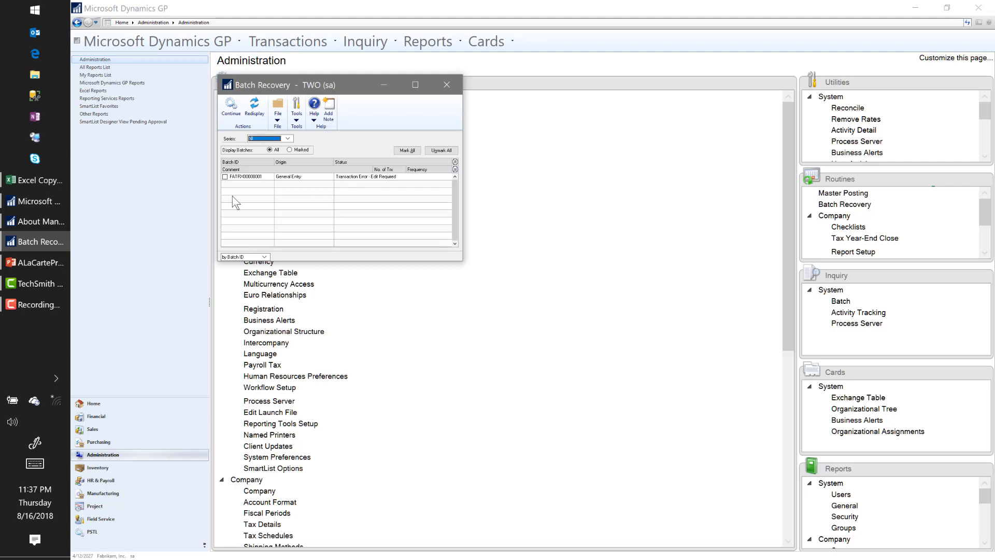
# Mark the General Entry batch FATRX00000001 in Batch Recovery, continue its recovery and close the window.
pyautogui.click(226, 176)
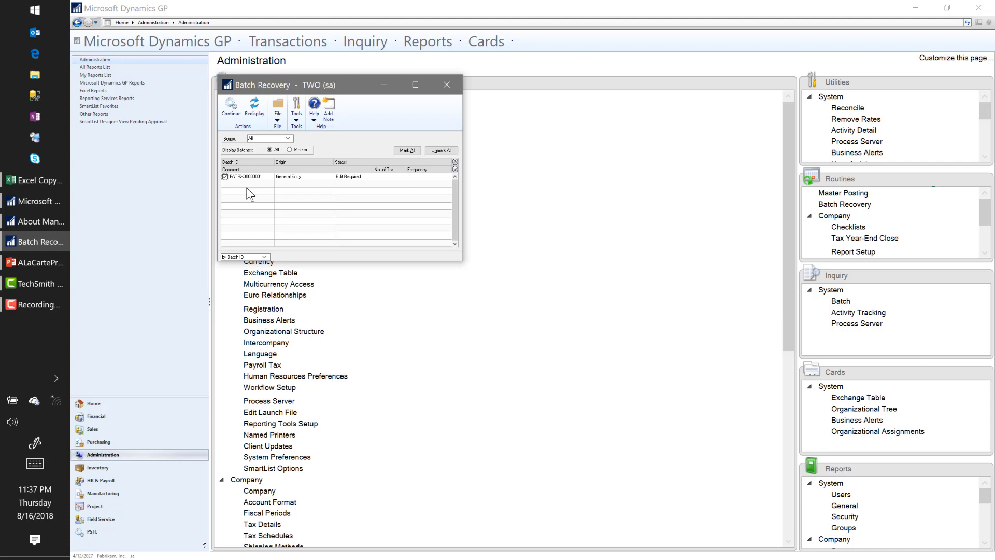
pyautogui.click(231, 107)
pyautogui.click(447, 83)
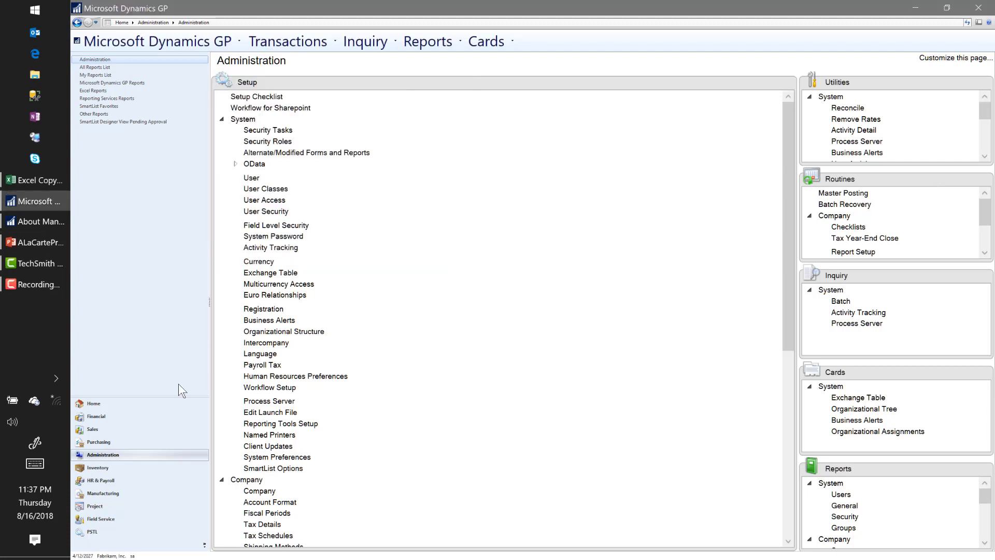
# Return to the Home page, examine the Past Due Payables reminder's transactions in SmartList and close the list.
pyautogui.click(145, 403)
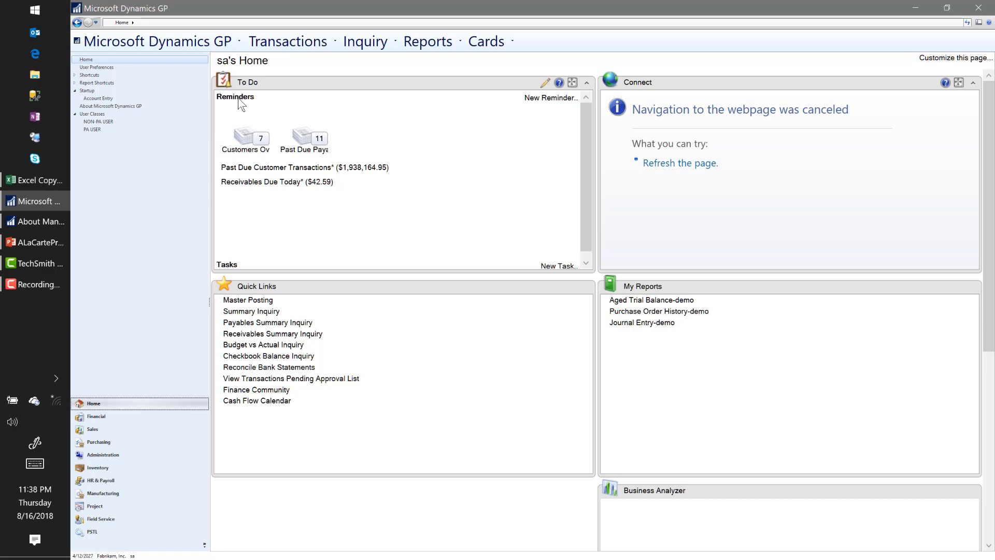
pyautogui.click(306, 139)
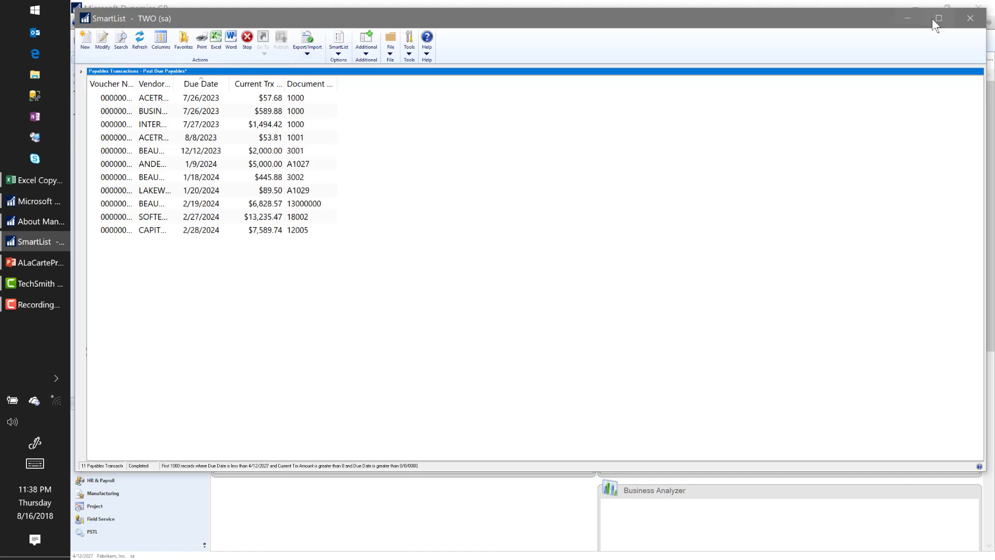
pyautogui.click(960, 17)
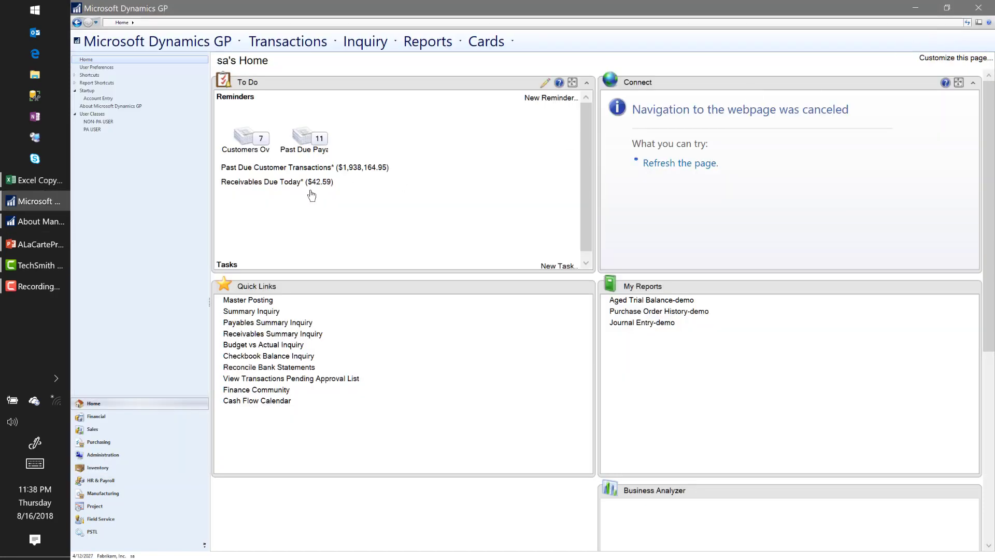
# Open the To Do reminder preferences and review the Customers Over Credit Limit reminder's condition and cue setting, accepting them.
pyautogui.click(547, 83)
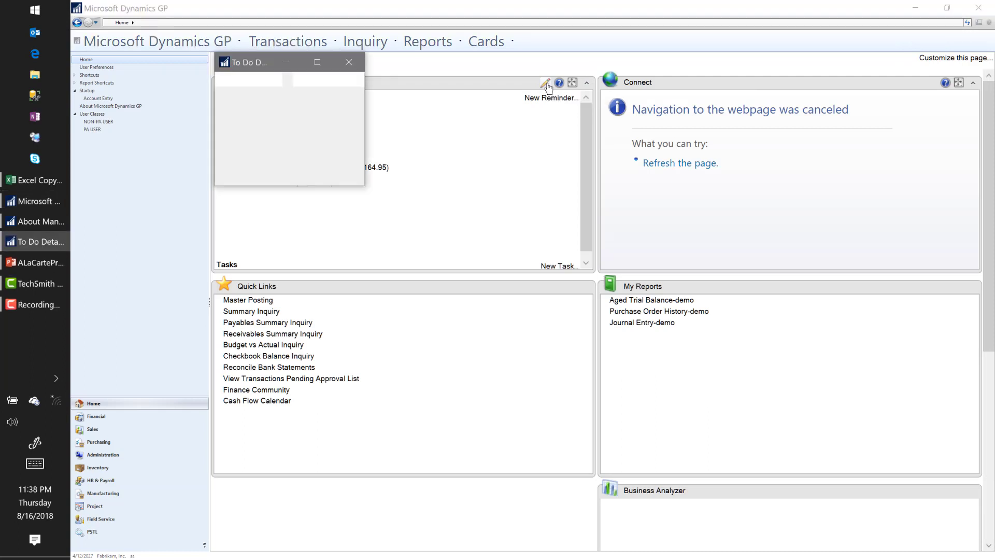
pyautogui.moveTo(244, 63); pyautogui.dragTo(430, 94)
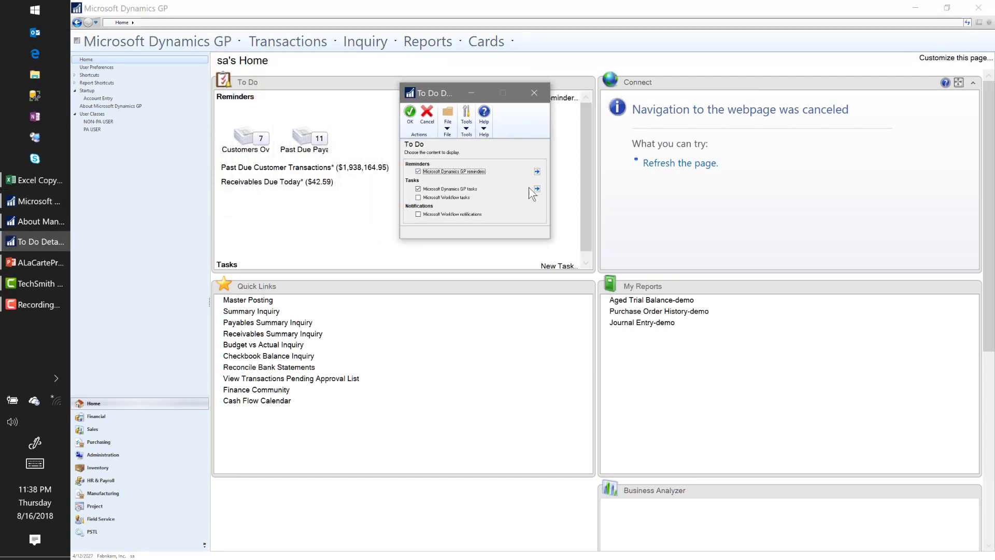
pyautogui.click(537, 171)
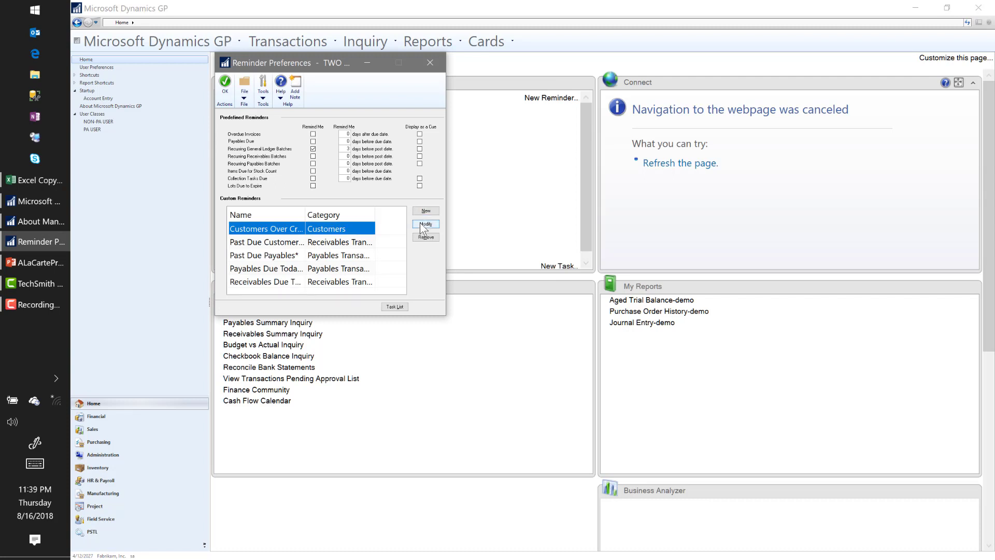
pyautogui.click(422, 225)
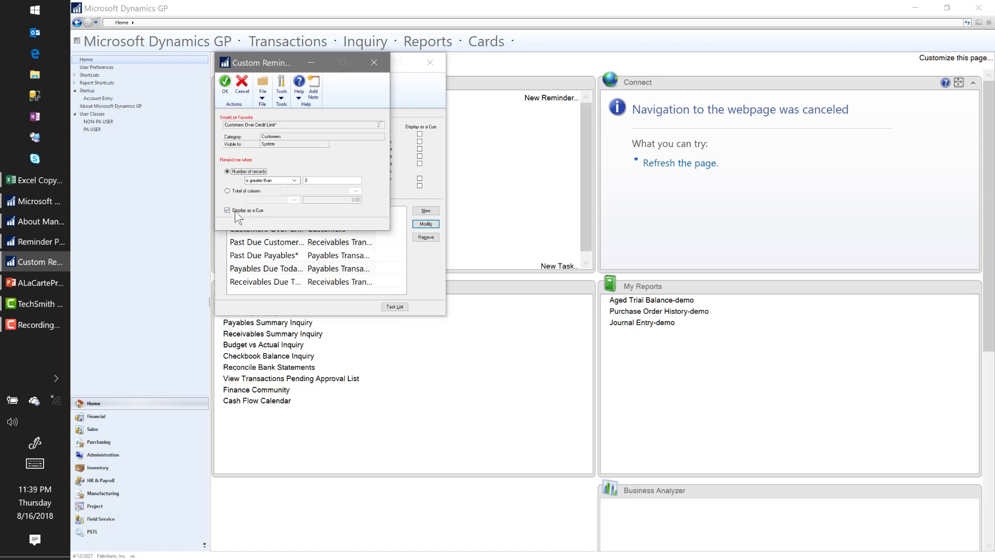
pyautogui.click(225, 88)
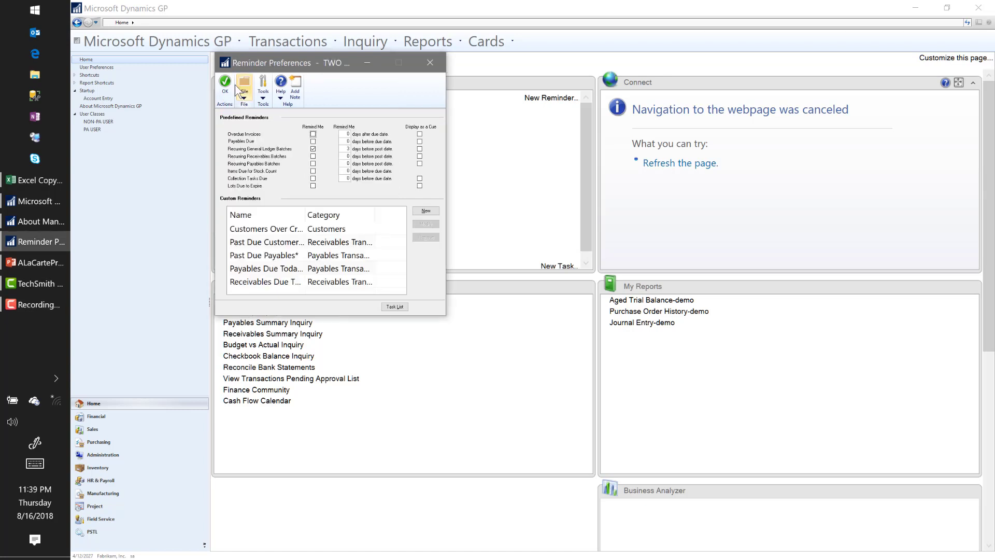
# Accept the reminder preferences, examine the Customers Over Credit Limit cue's records in SmartList and close the list.
pyautogui.click(224, 88)
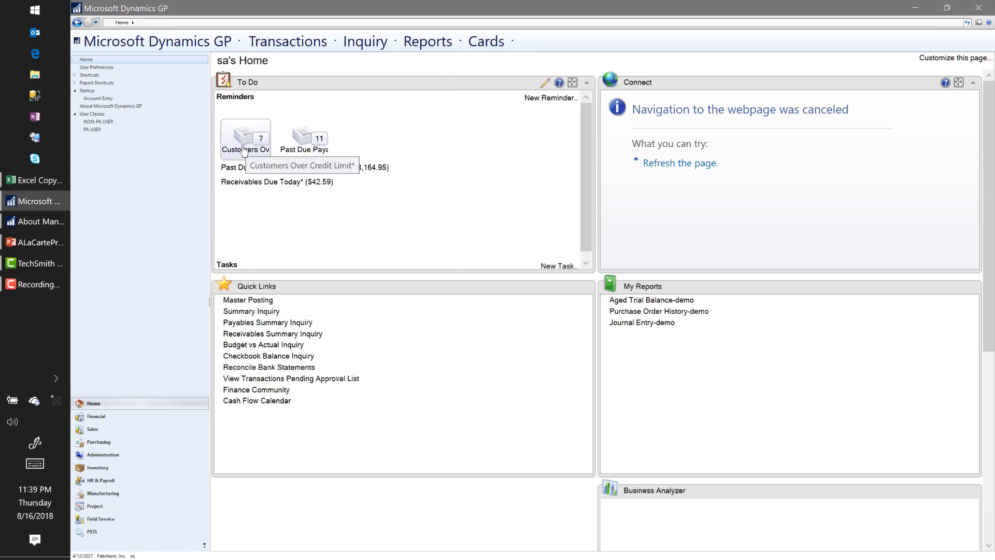
pyautogui.click(244, 148)
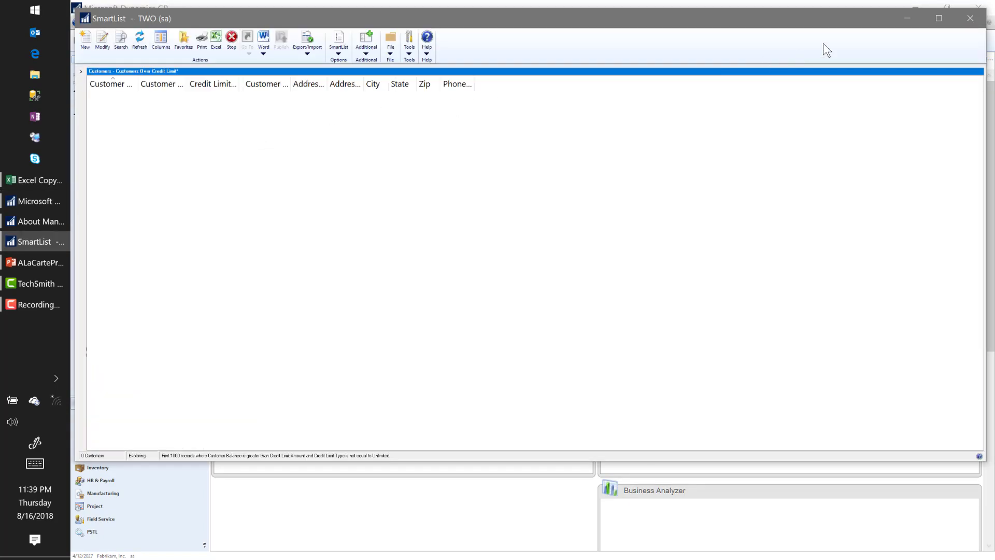
pyautogui.click(970, 18)
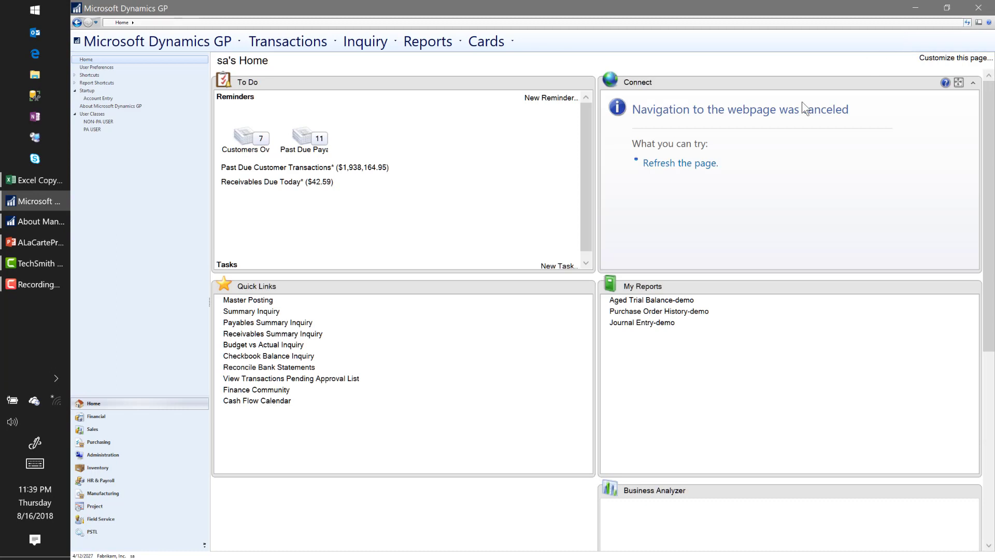
# Display the Cash - Operating Account in the financial Summary Inquiry, view its Account Maintenance record through the account link and close both windows.
pyautogui.click(161, 416)
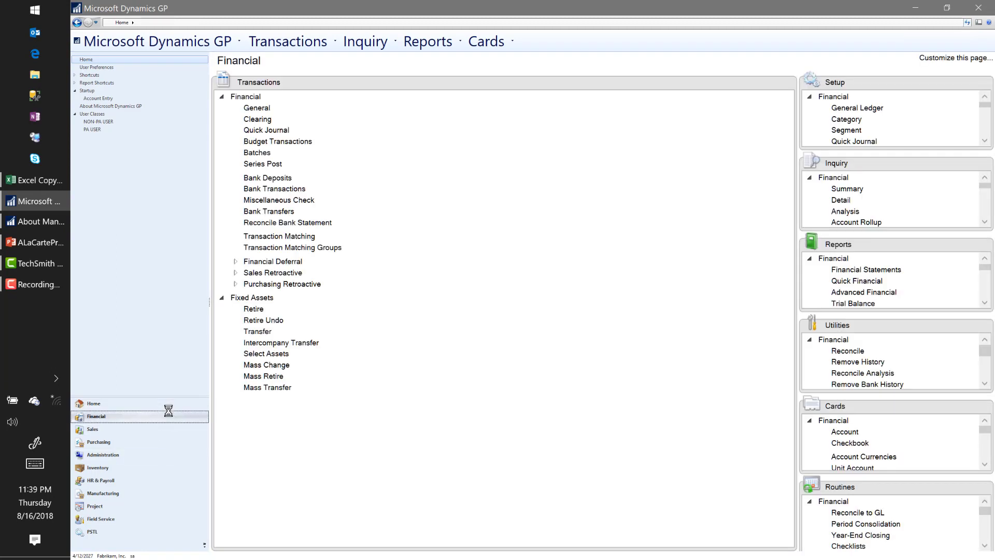
pyautogui.click(847, 189)
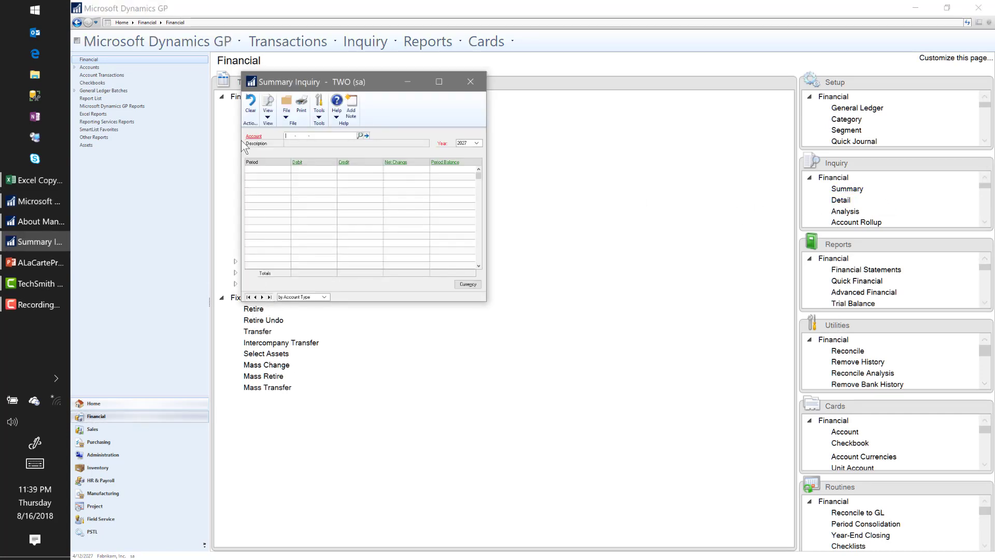
pyautogui.click(263, 296)
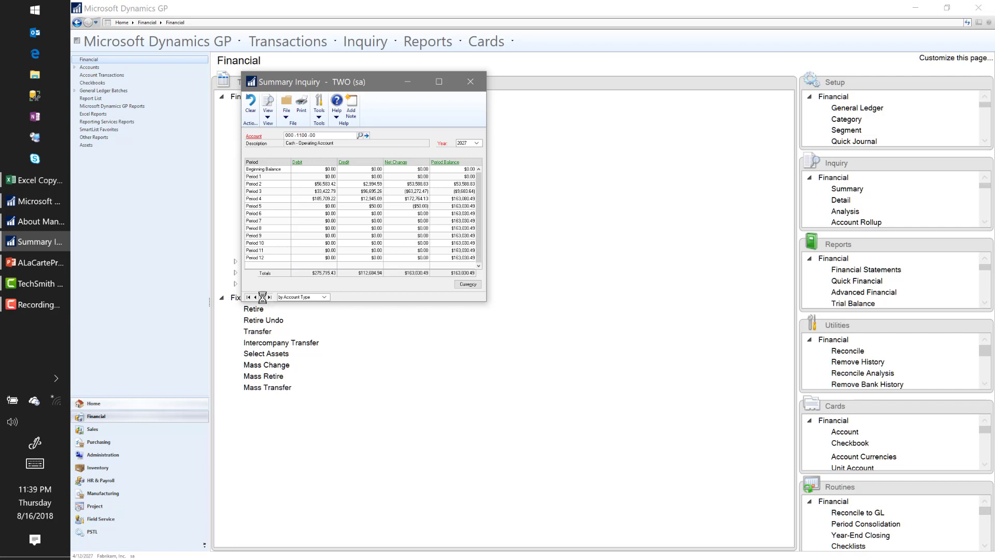
pyautogui.click(253, 136)
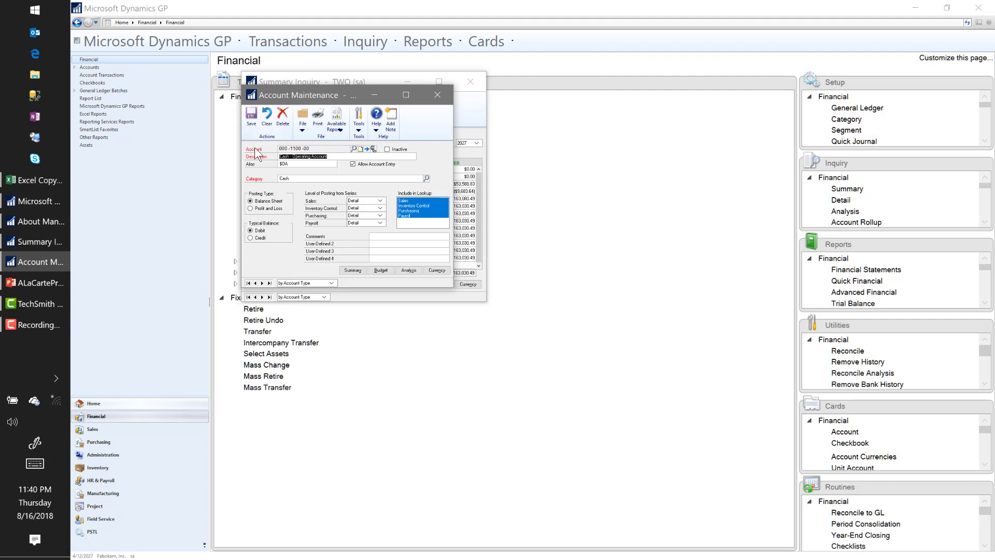
pyautogui.click(267, 116)
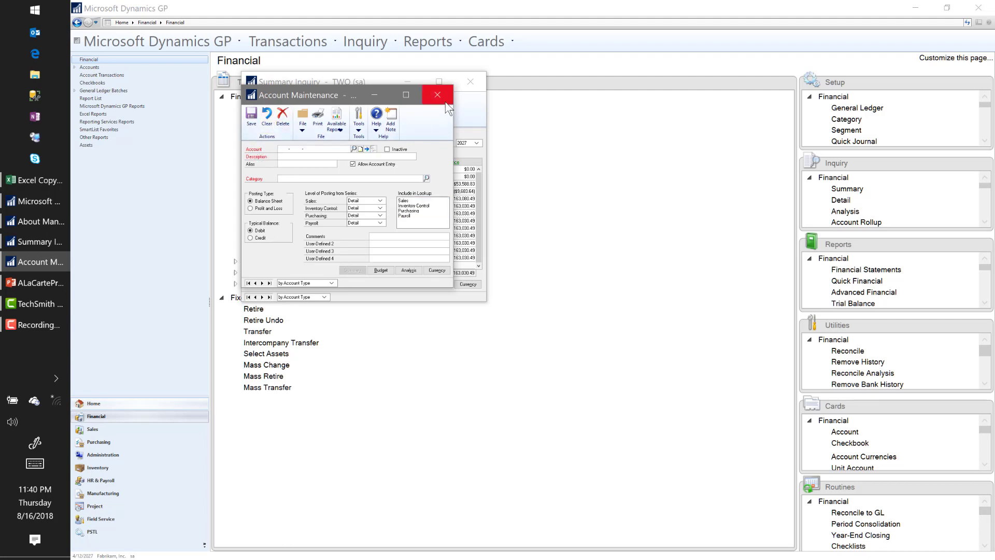
pyautogui.click(444, 103)
pyautogui.click(473, 80)
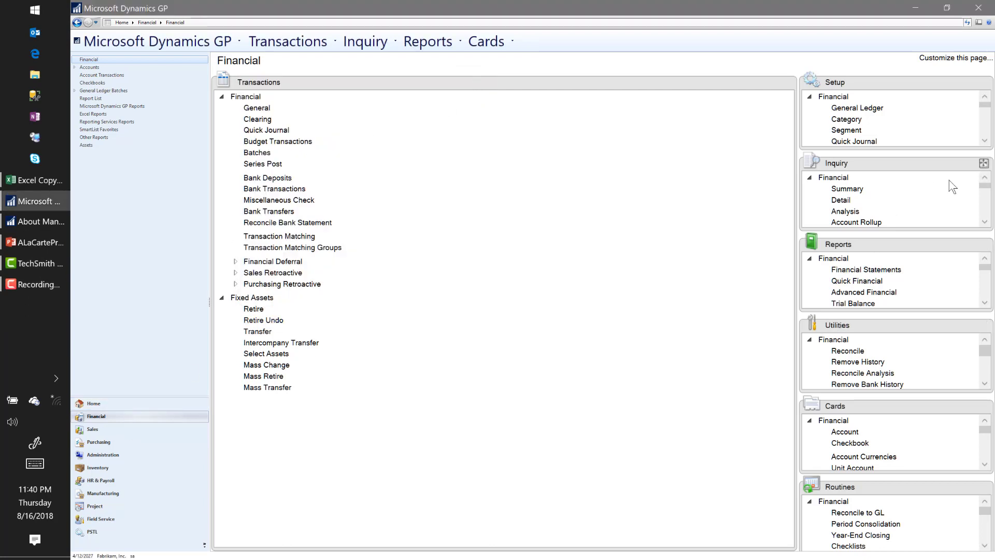
# Reopen Summary Inquiry for the Cash - Operating Account and drill from the Period 2 debit through its second journal entry to the source cash receipt.
pyautogui.click(984, 163)
pyautogui.click(266, 112)
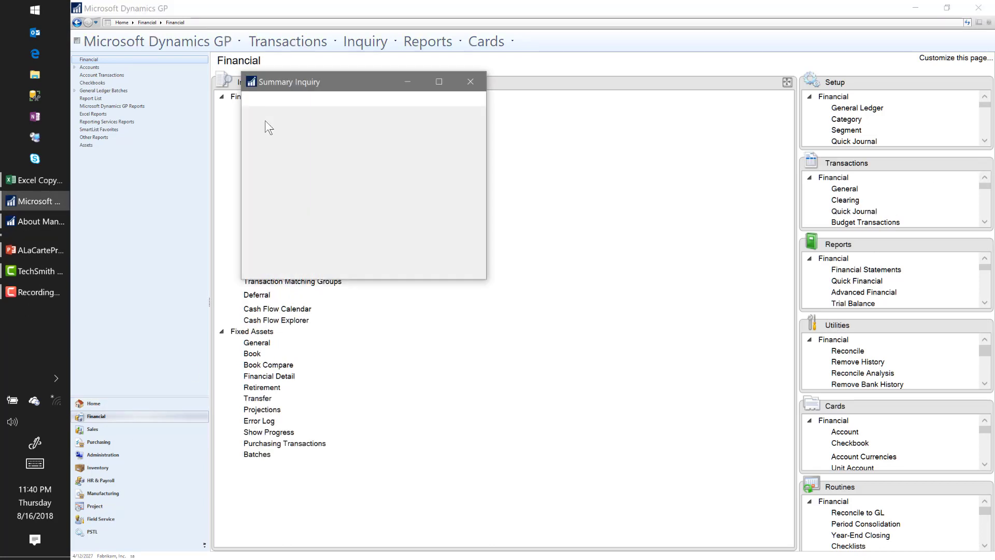
pyautogui.click(261, 296)
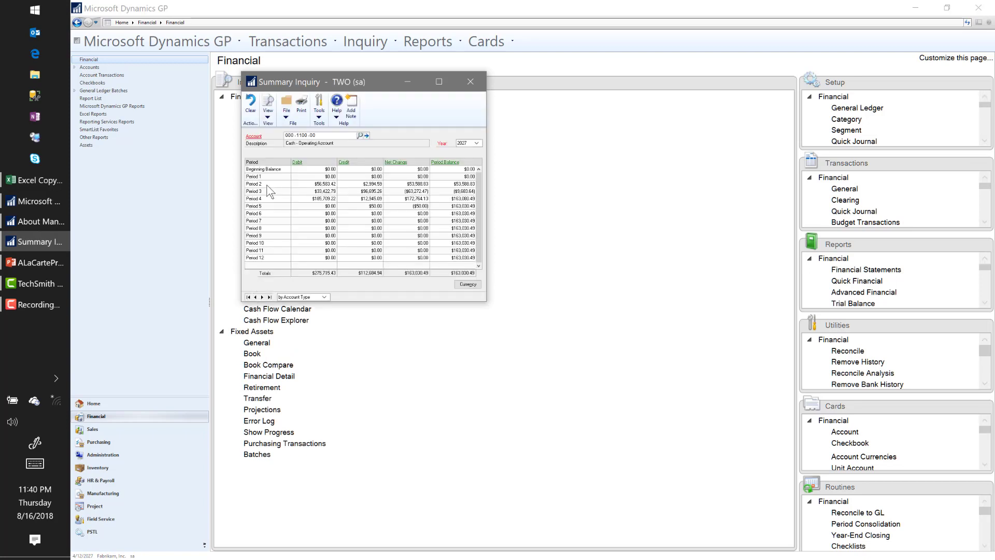
pyautogui.click(271, 192)
pyautogui.doubleClick(301, 173)
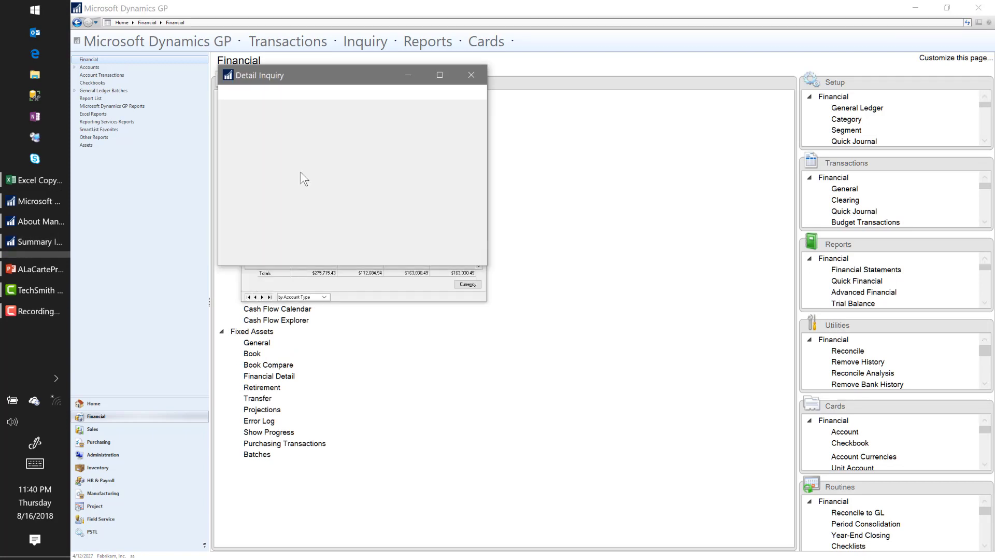
pyautogui.click(268, 218)
pyautogui.click(267, 196)
pyautogui.click(254, 164)
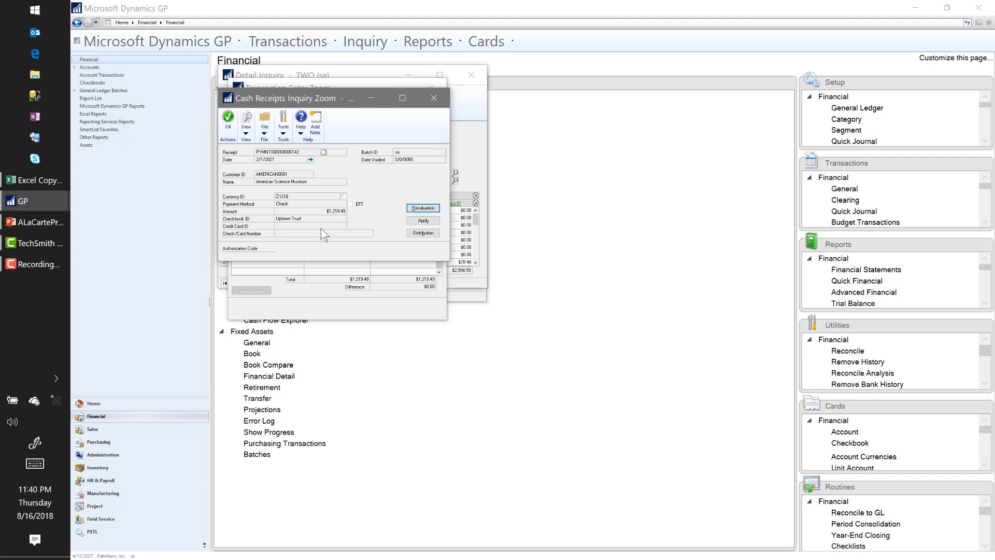
# View the sales invoice the cash receipt was applied to, and close every inquiry window back to the Financial page.
pyautogui.click(415, 222)
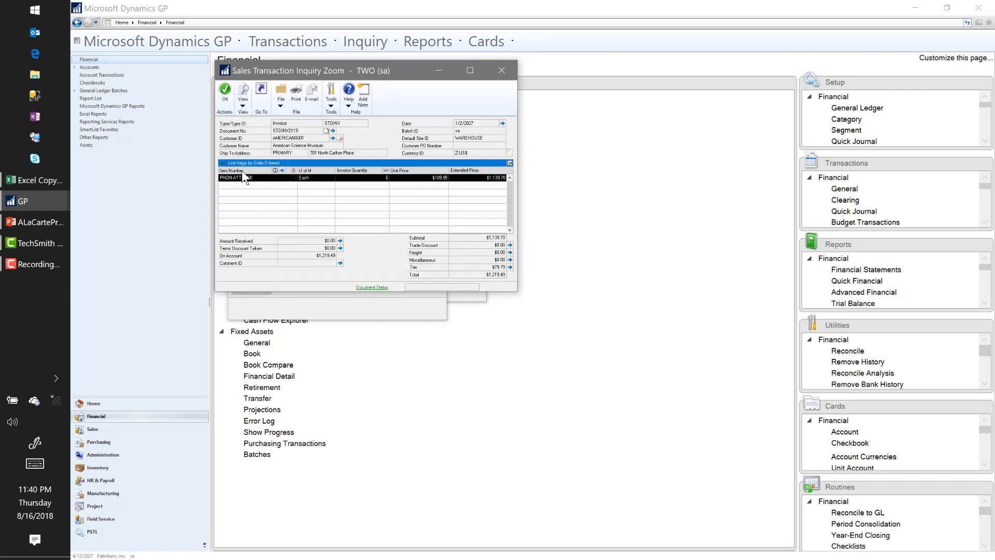
pyautogui.click(226, 98)
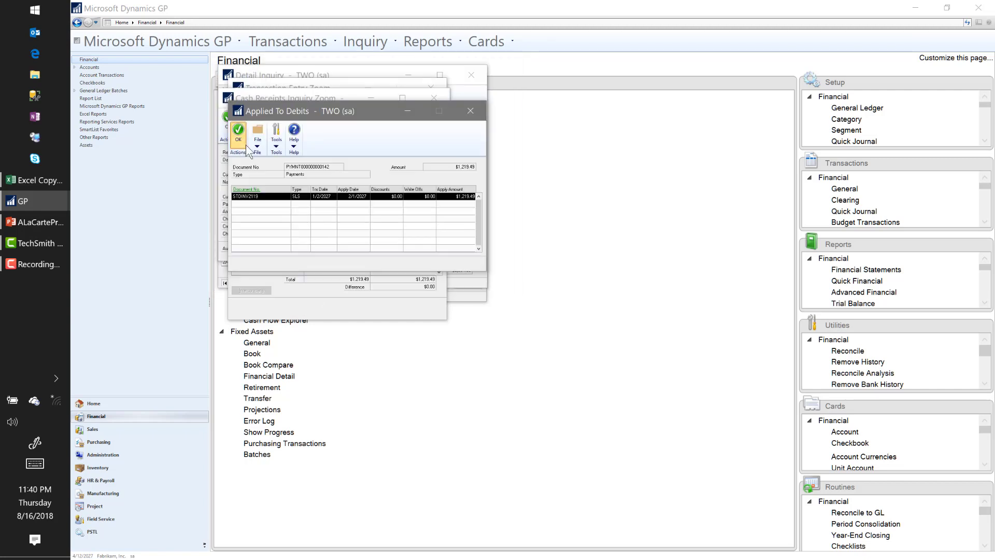
pyautogui.click(239, 130)
pyautogui.click(227, 117)
pyautogui.click(236, 104)
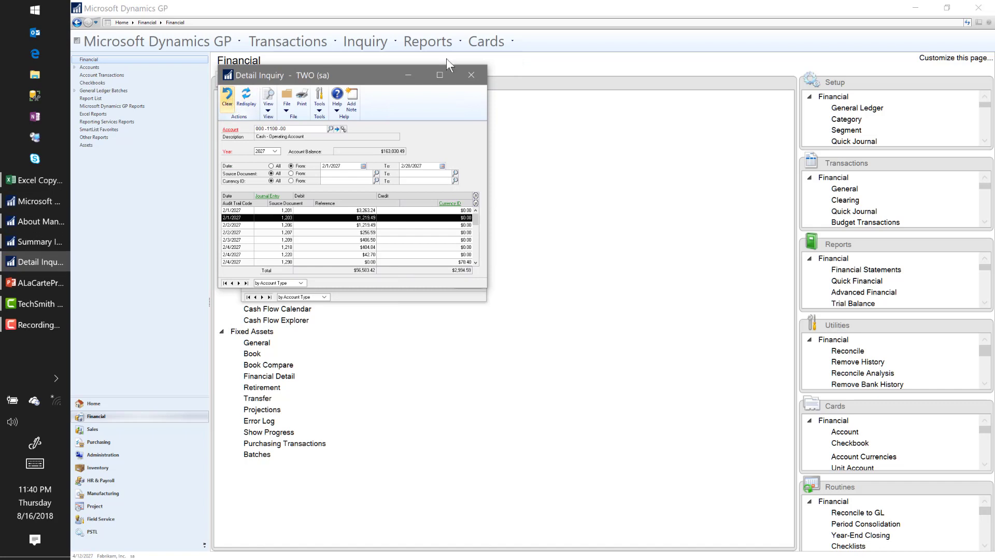
pyautogui.click(472, 74)
pyautogui.click(471, 82)
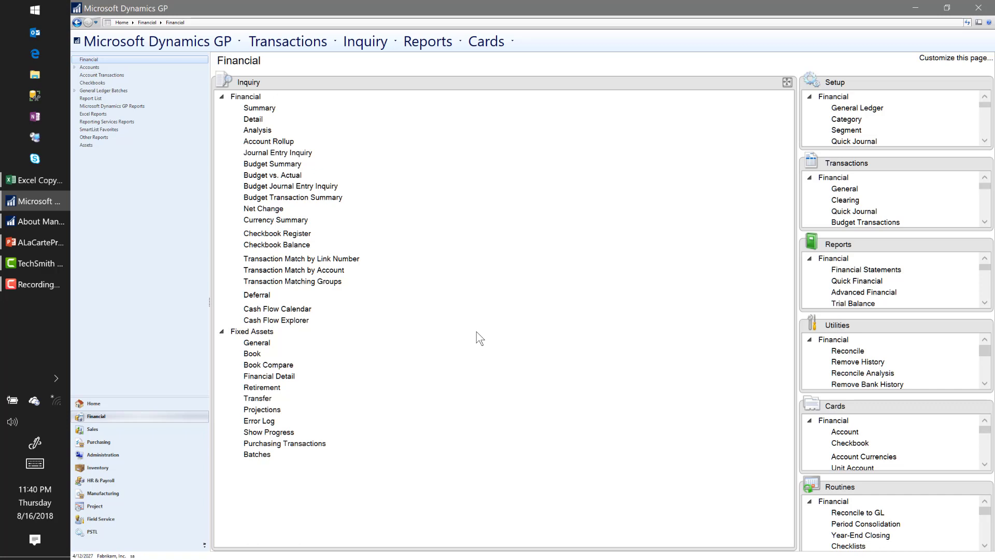
# Open Summary Inquiry and bring up its account lookup several times, closing it each time without selecting an account.
pyautogui.click(266, 111)
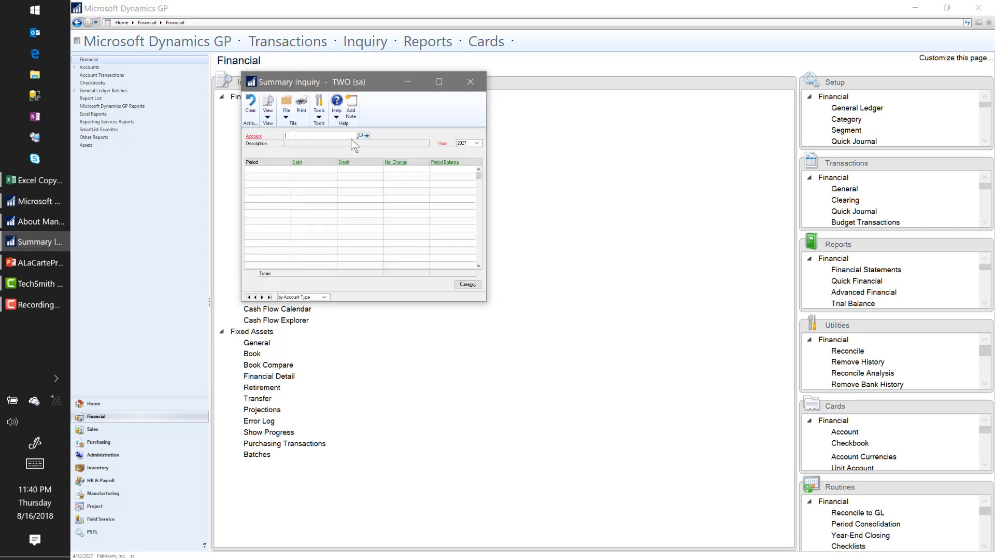
pyautogui.click(359, 136)
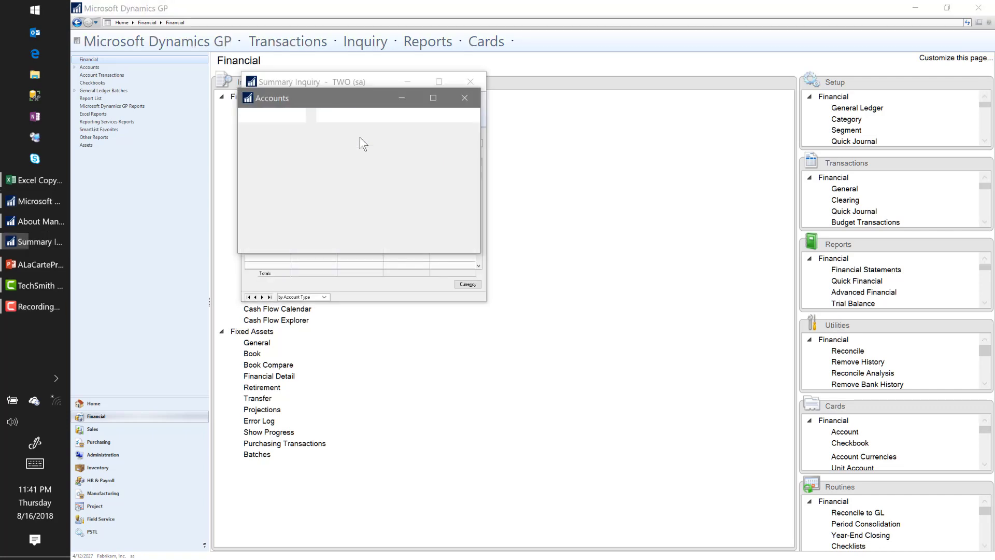
pyautogui.click(465, 98)
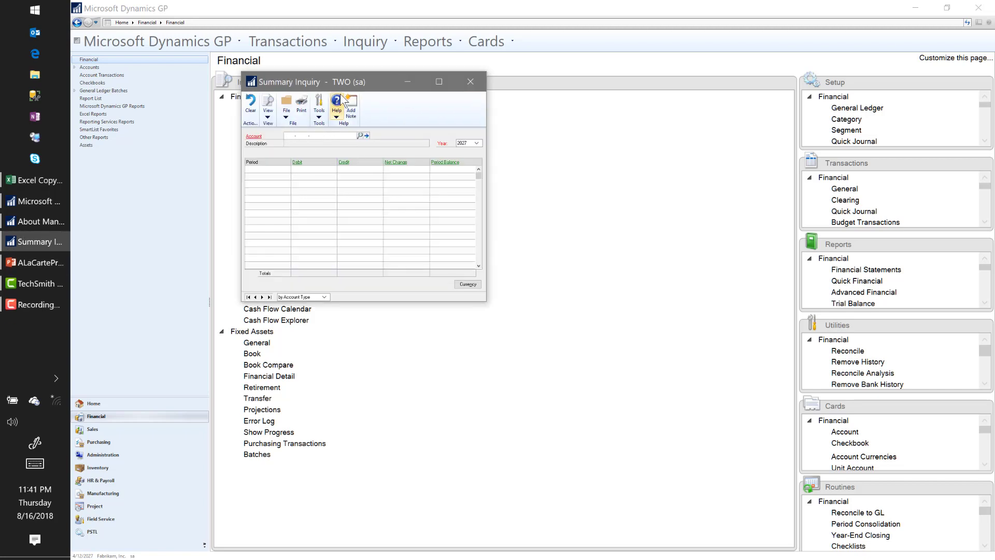
pyautogui.hotkey('ctrl', 'l')
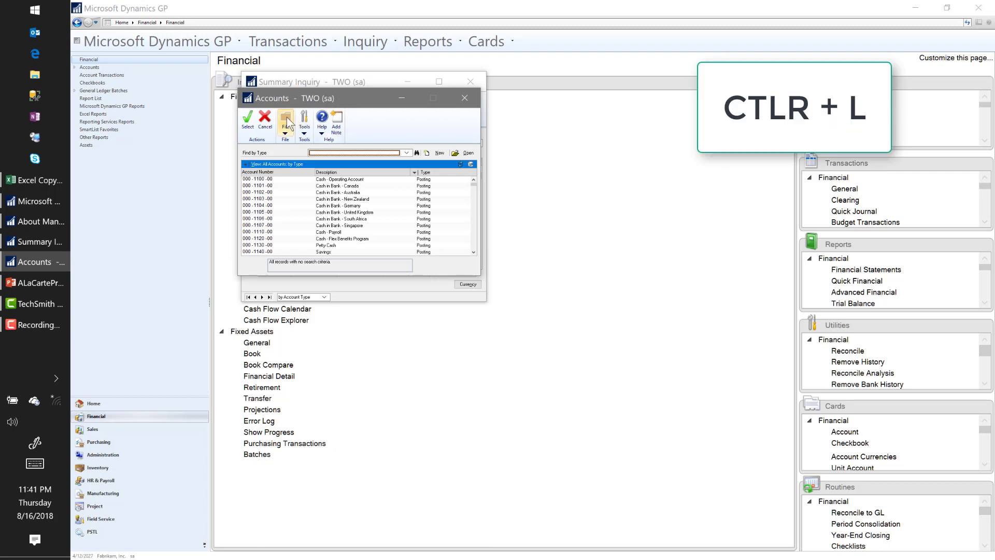
pyautogui.click(265, 120)
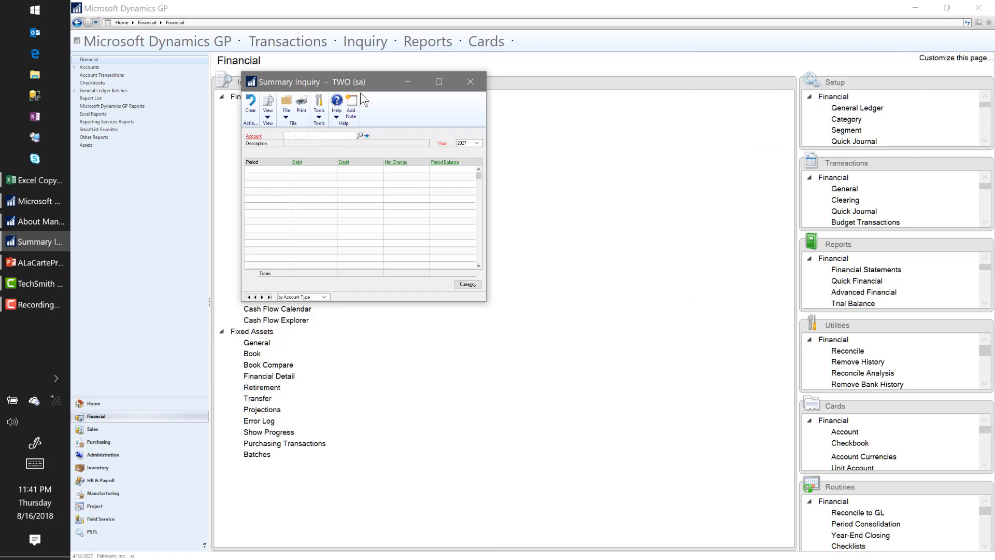
pyautogui.click(359, 135)
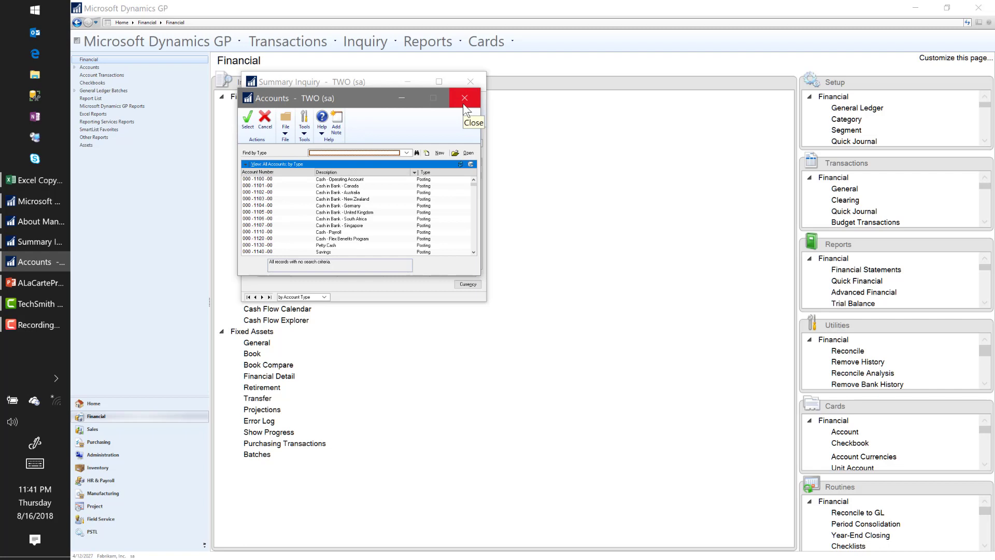
pyautogui.click(464, 108)
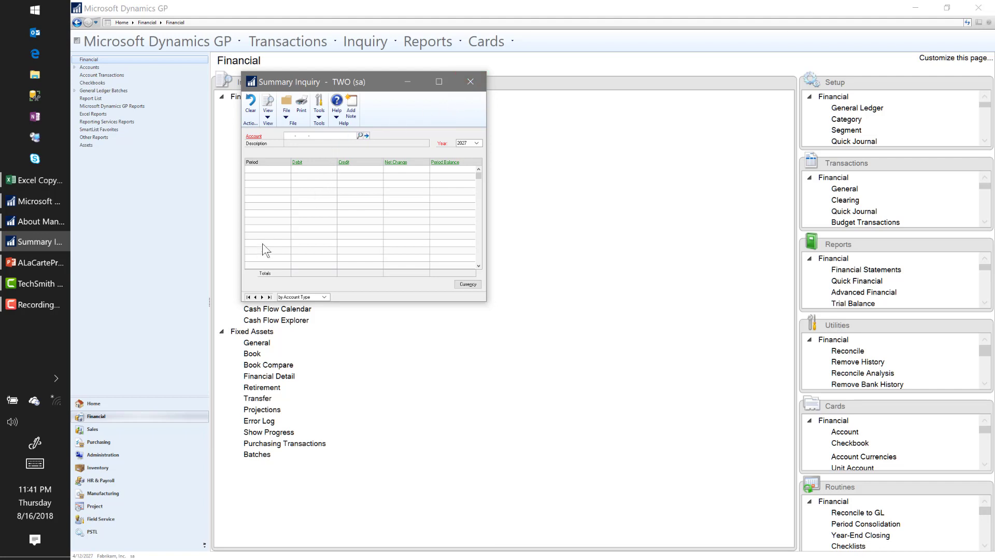
# Close Summary Inquiry, and open and close the Checkbook Register Inquiry window.
pyautogui.hotkey('ctrl', 'w')
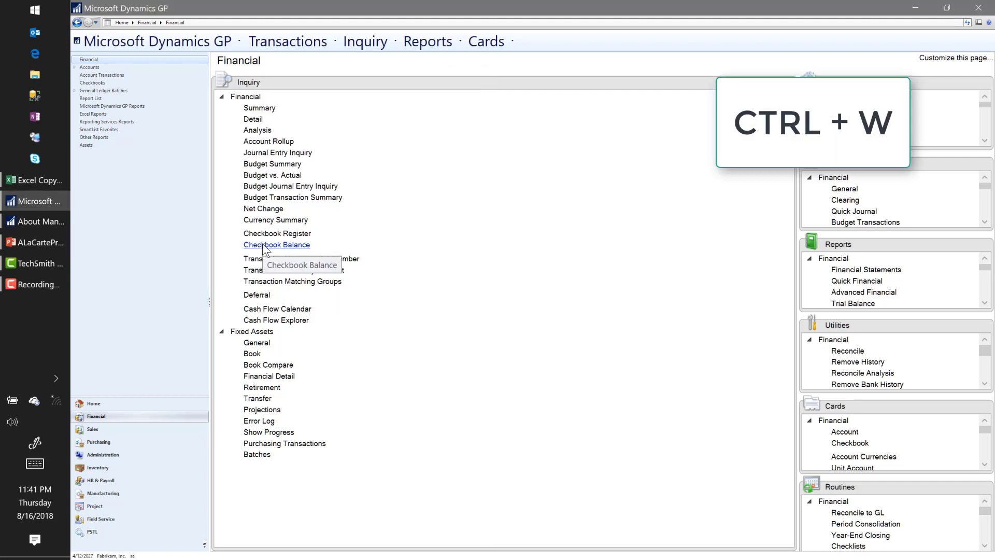
pyautogui.click(269, 234)
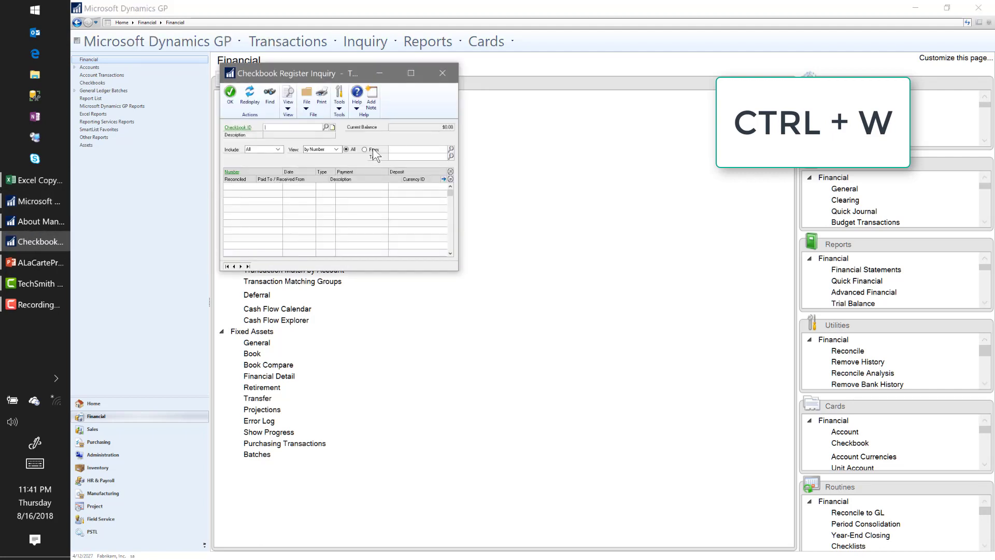
pyautogui.hotkey('ctrl', 'w')
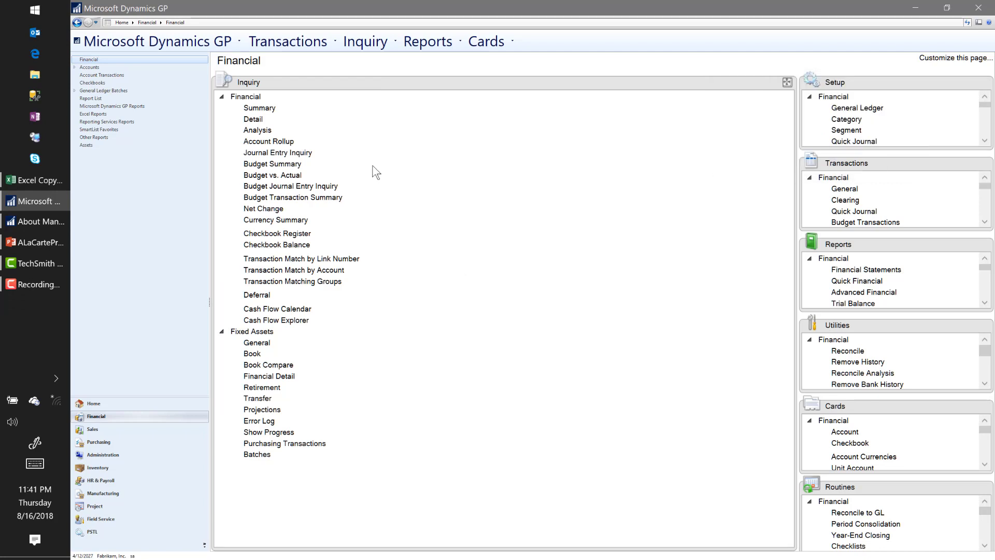
# Open the general Transaction Entry window and move forward and back through the first distribution line's account, debit and credit fields.
pyautogui.click(849, 192)
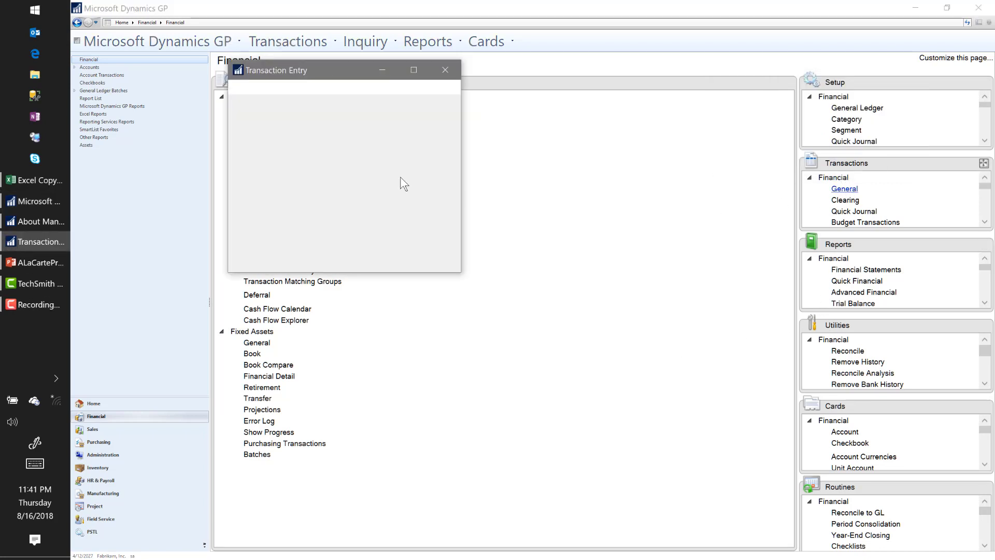
pyautogui.click(268, 221)
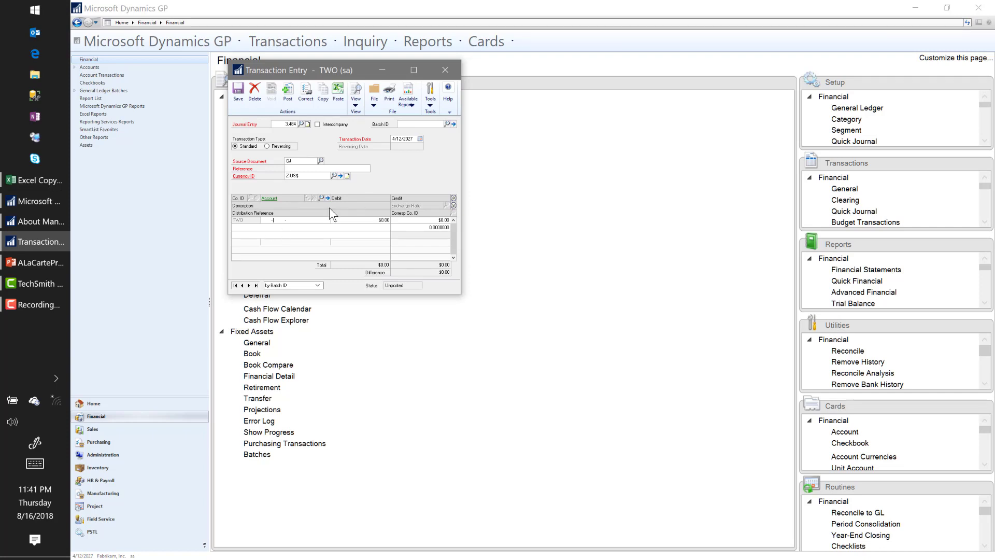
pyautogui.press('Tab')
pyautogui.press('Tab')
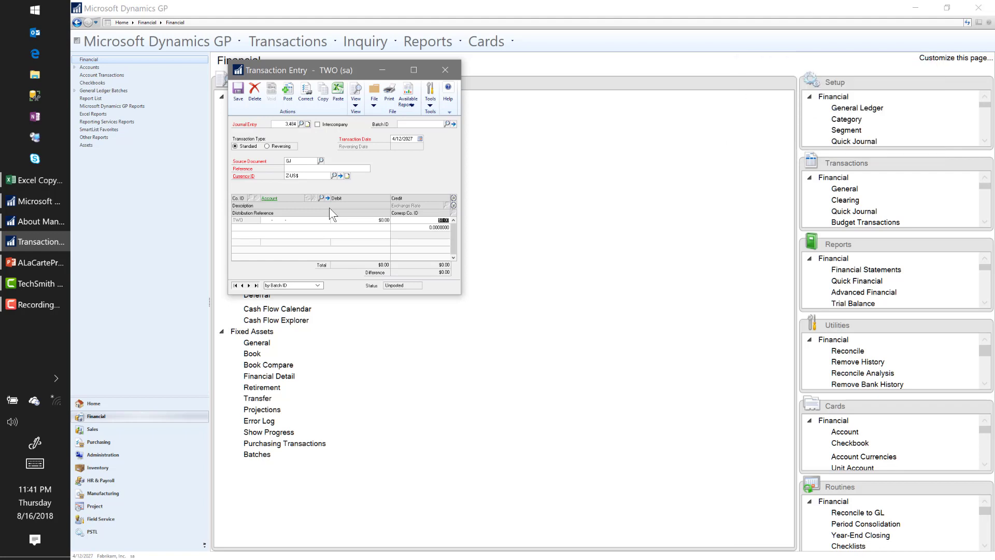
pyautogui.hotkey('shift', 'Tab')
pyautogui.hotkey('shift', 'Tab')
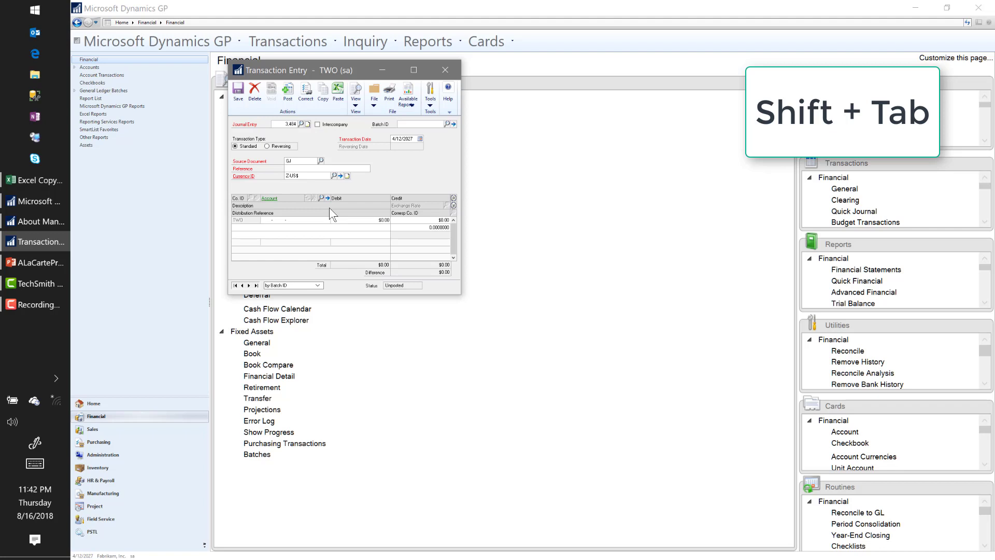
pyautogui.press('Tab')
pyautogui.press('Tab')
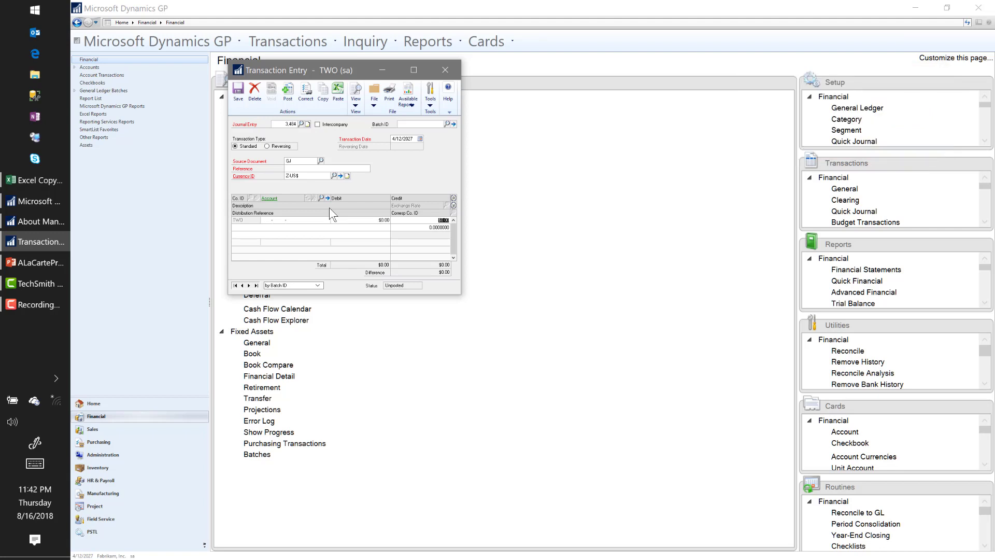
pyautogui.hotkey('shift', 'Tab')
pyautogui.hotkey('shift', 'Tab')
# Enter a $10.00 debit on the first distribution line, copy the amount, paste it as the credit and return to the credit field.
pyautogui.press('Tab')
pyautogui.hotkey('ctrl', 'c')
pyautogui.press('Tab')
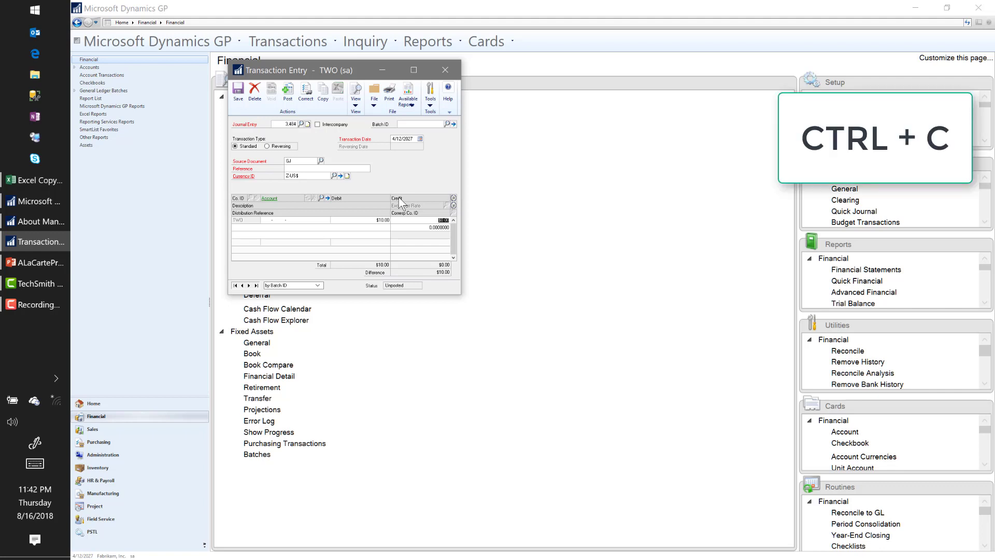
pyautogui.hotkey('ctrl', 'v')
pyautogui.press('Tab')
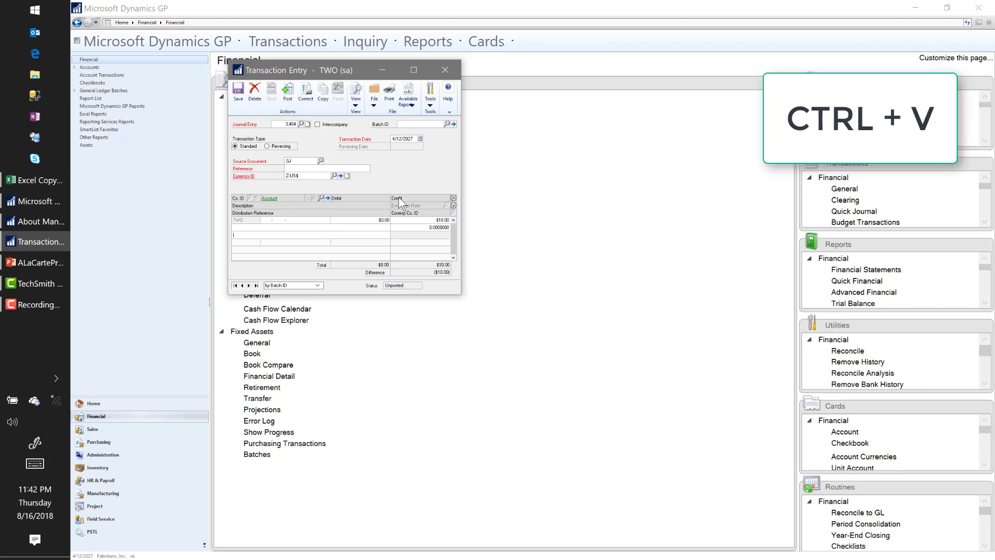
pyautogui.hotkey('shift', 'Tab')
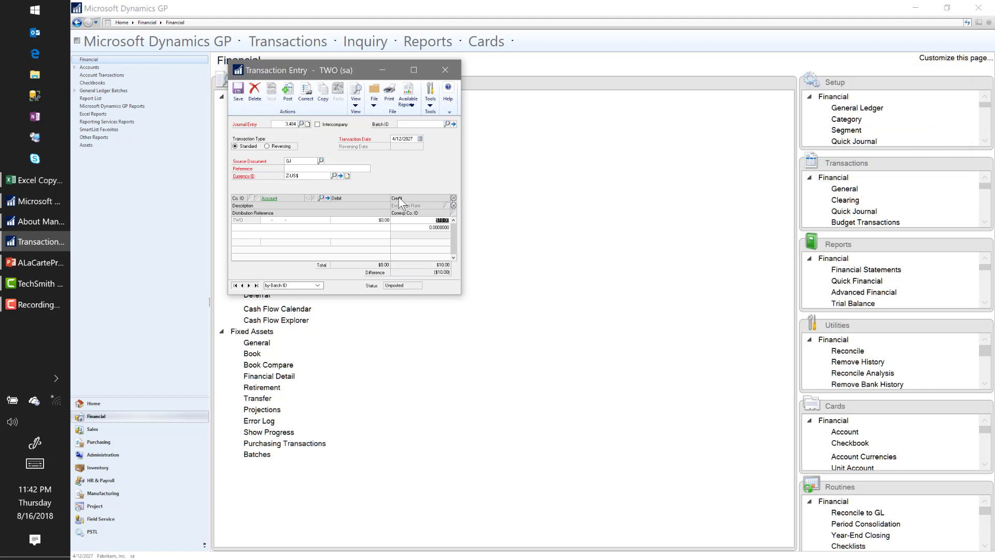
# Move back and forth between the first distribution line's debit and credit fields and enter 10 as the amount.
pyautogui.hotkey('shift', 'Tab')
pyautogui.press('Tab')
pyautogui.hotkey('shift', 'Tab')
pyautogui.press('Tab')
pyautogui.write('10')
pyautogui.press('Tab')
# Look up the accounts for the first distribution line and select 000-1110-00, Cash - Payroll.
pyautogui.hotkey('ctrl', 'l')
pyautogui.press('Down')
pyautogui.press('Down')
pyautogui.press('Down')
pyautogui.press('Down')
pyautogui.press('Down')
pyautogui.press('Down')
pyautogui.press('Down')
pyautogui.press('Down')
pyautogui.press('Return')
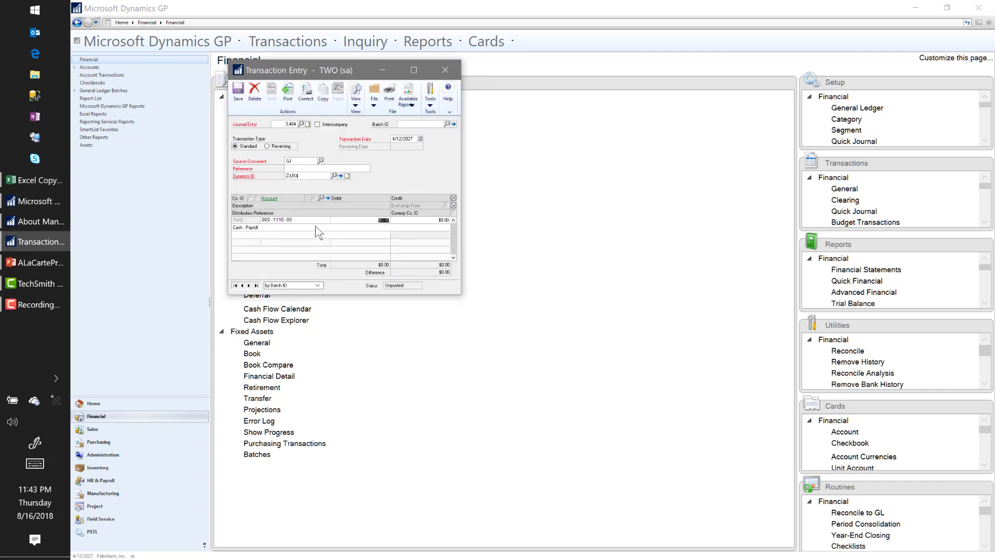
# Reverse the sign of the Cash - Payroll line's amounts by entering a -$10.00 debit, followed by a -50 credit.
pyautogui.press('Tab')
pyautogui.hotkey('shift', 'Tab')
pyautogui.write('-$10.00')
pyautogui.press('Tab')
pyautogui.write('-50')
pyautogui.press('Tab')
# Delete the transaction and go to the account field of the blank first distribution line.
pyautogui.click(254, 103)
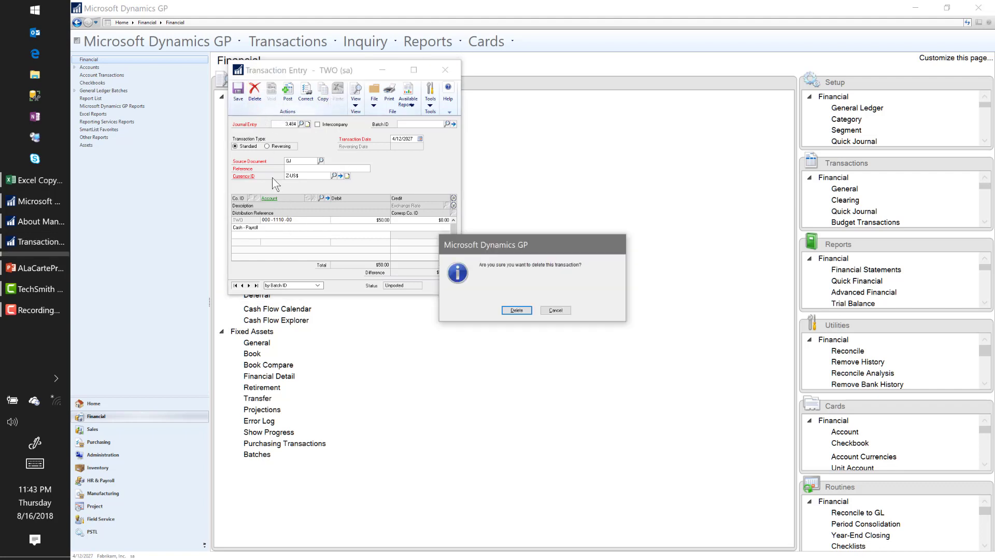
pyautogui.click(519, 313)
pyautogui.click(259, 223)
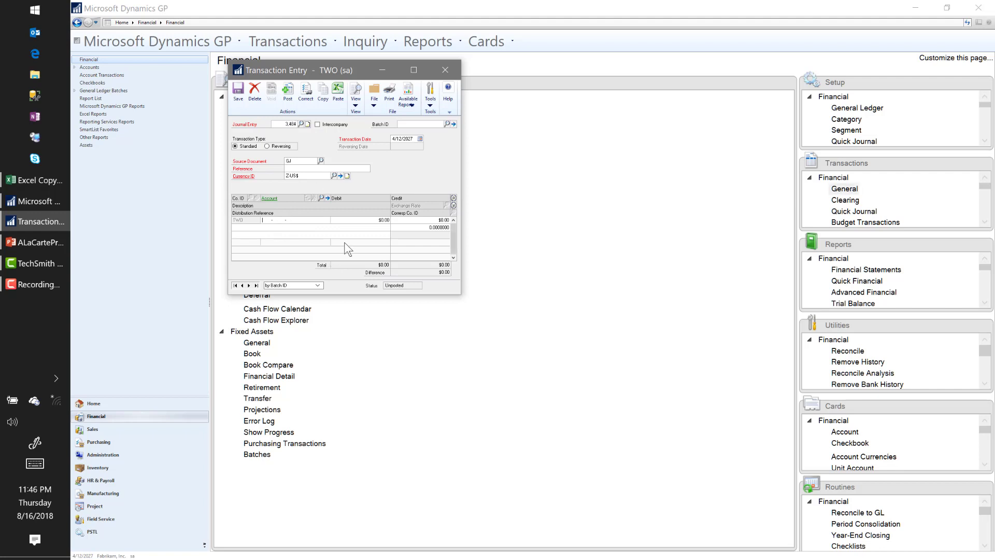
# Start recording a macro in Transaction Entry and save it on the Desktop as MacroFile.
pyautogui.click(431, 104)
pyautogui.moveTo(474, 129)
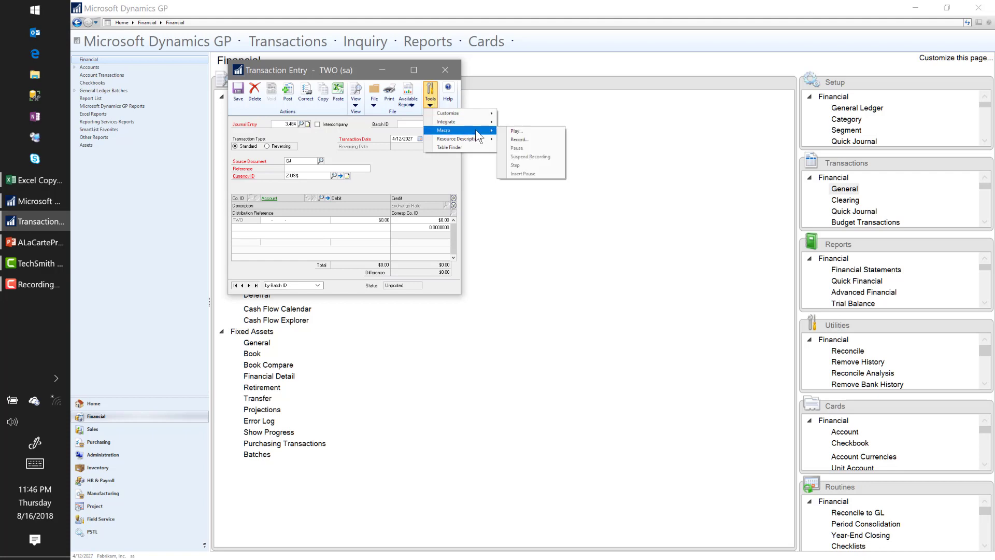
pyautogui.click(526, 137)
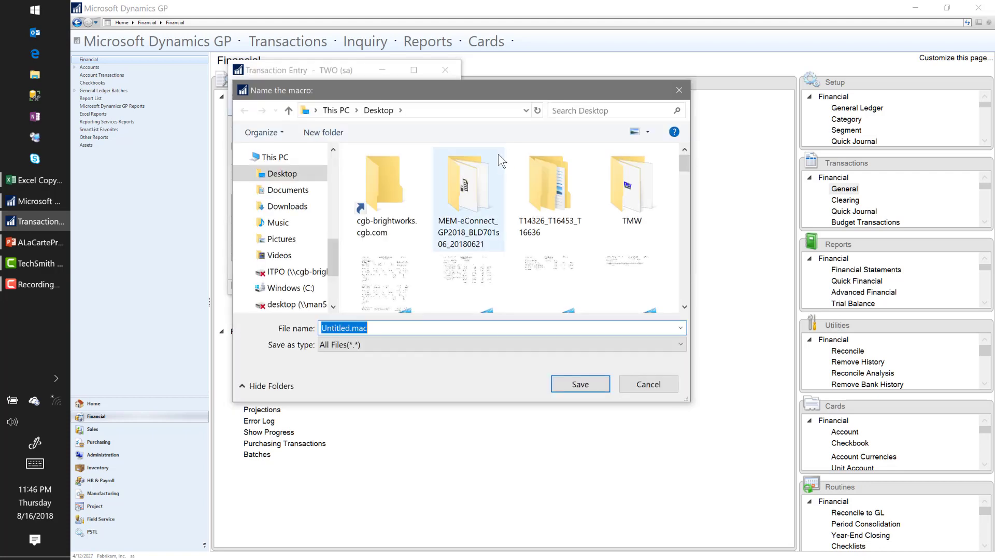
pyautogui.write('Ma')
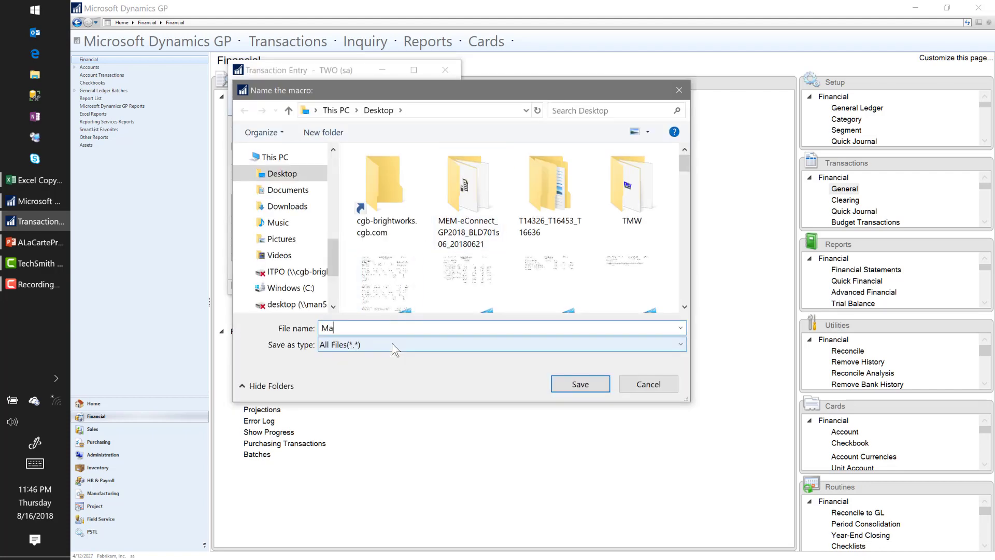
pyautogui.write('croFile')
pyautogui.press('Return')
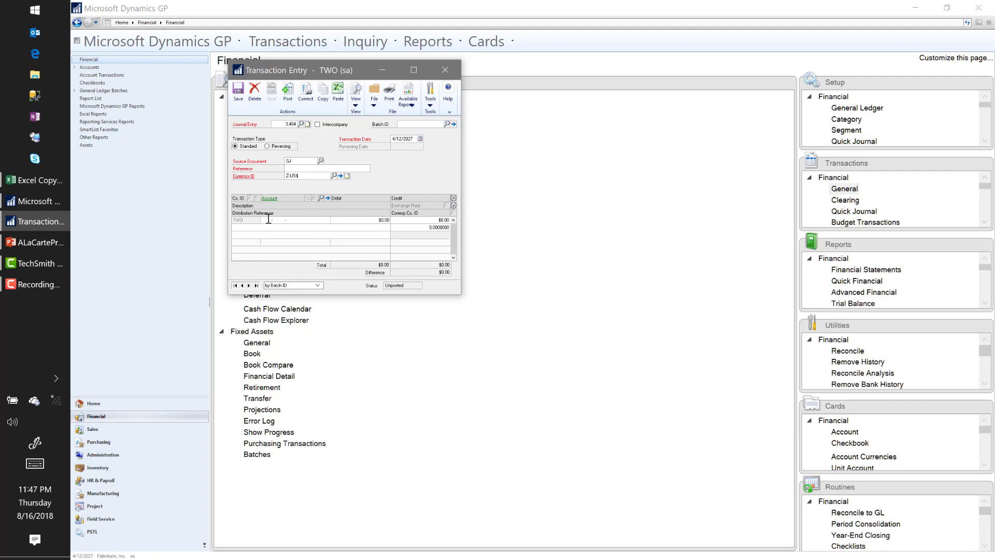
# Look up account 000-1100-00 for the first distribution line, and enter a $100.00 debit with the distribution reference Macro Example.
pyautogui.click(322, 197)
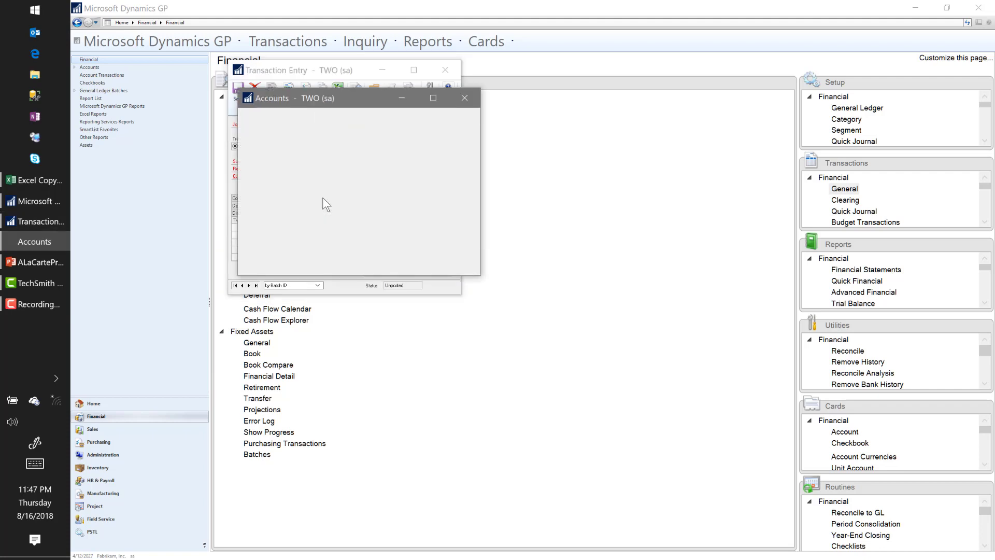
pyautogui.doubleClick(278, 179)
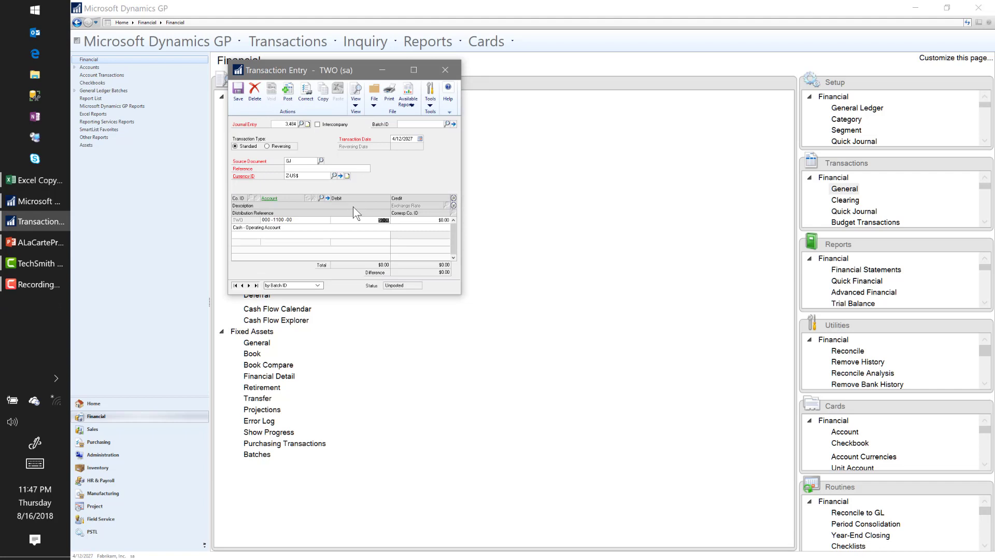
pyautogui.press('Tab')
pyautogui.press('Tab')
pyautogui.write('Macro Exam')
pyautogui.press('Tab')
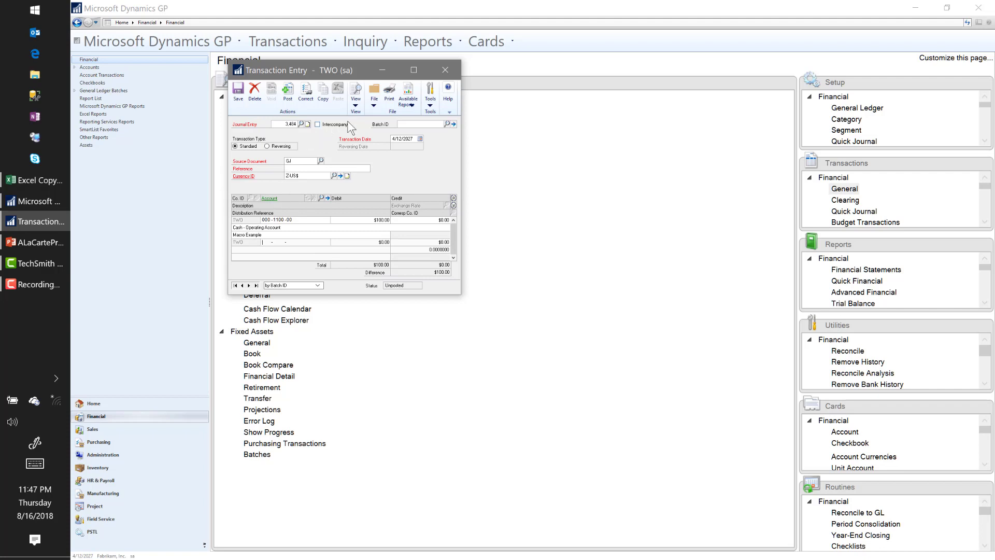
# Stop recording the macro.
pyautogui.click(429, 100)
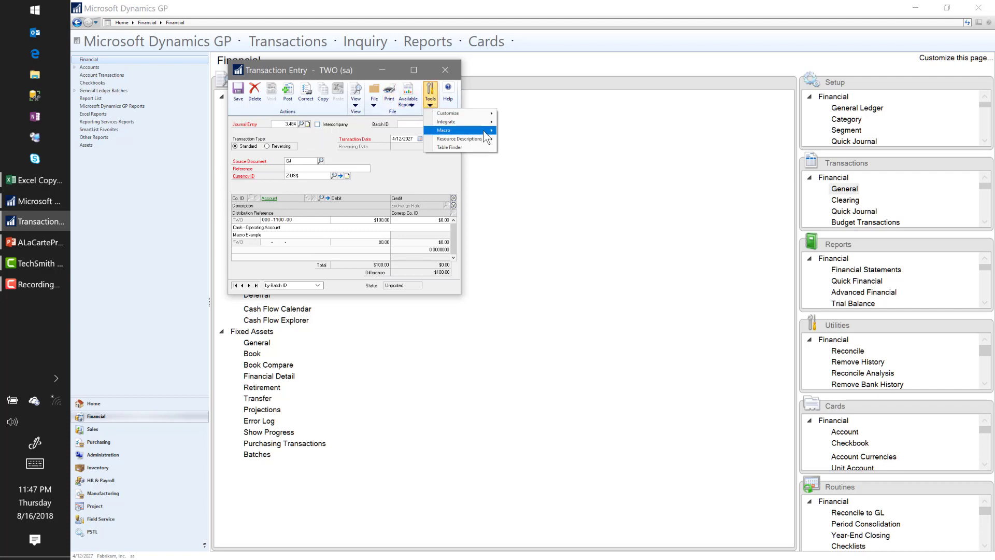
pyautogui.moveTo(487, 130)
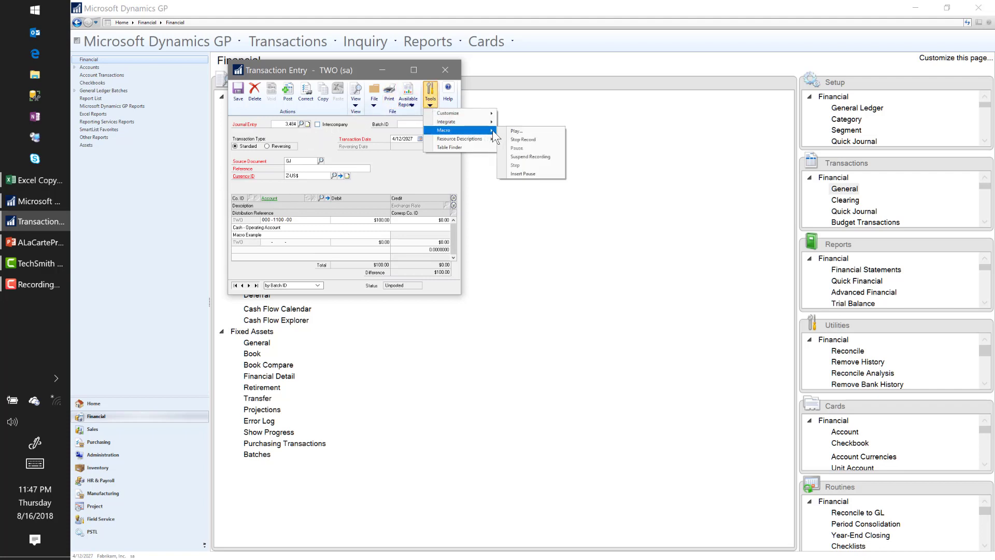
pyautogui.click(529, 140)
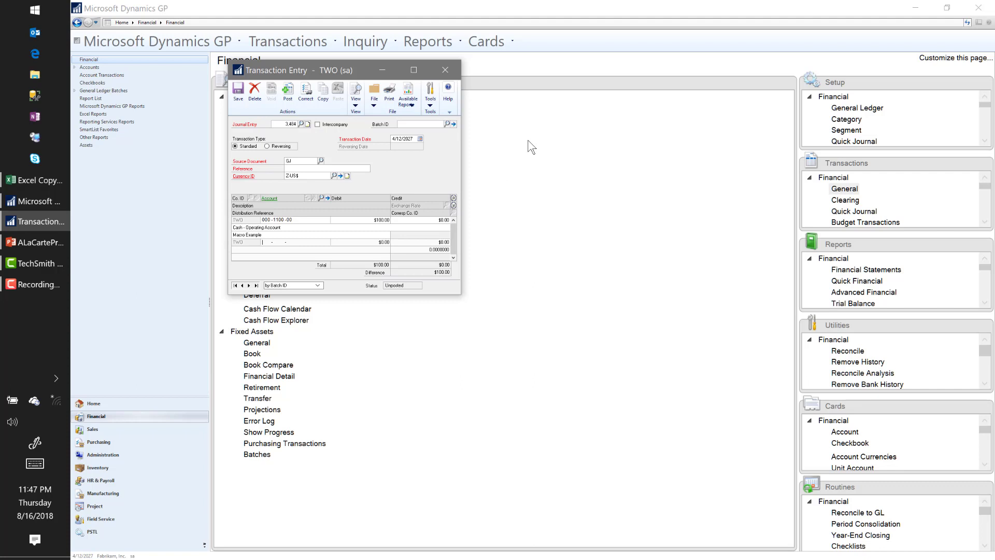
# Start a new macro shortcut in the Home navigation pane and name it Macro Example.
pyautogui.click(135, 249)
pyautogui.click(104, 405)
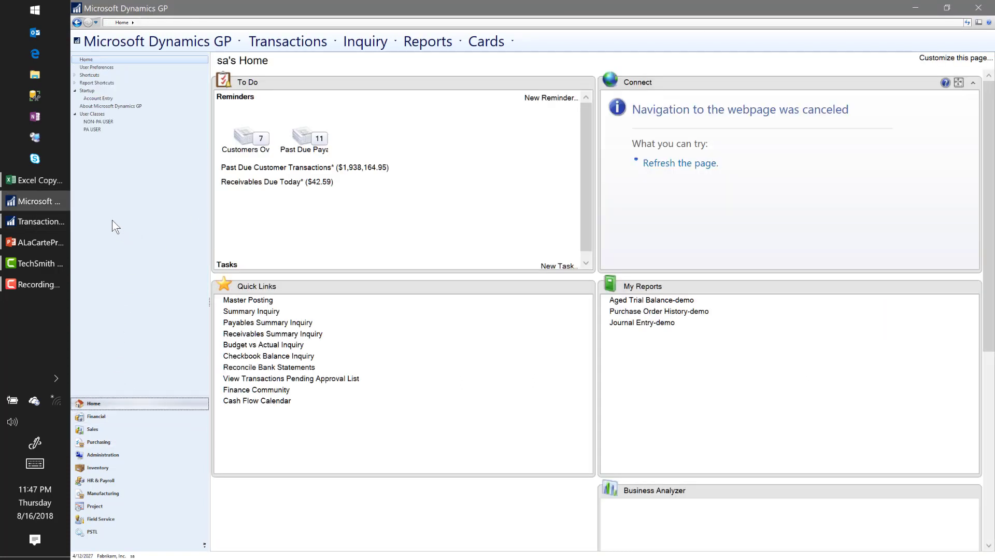
pyautogui.rightClick(121, 258)
pyautogui.moveTo(141, 263)
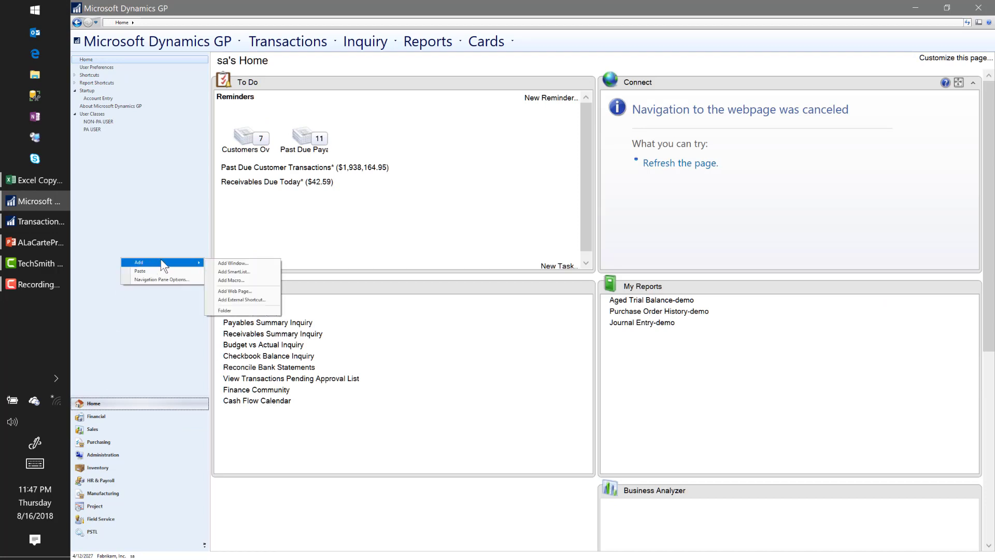
pyautogui.click(225, 280)
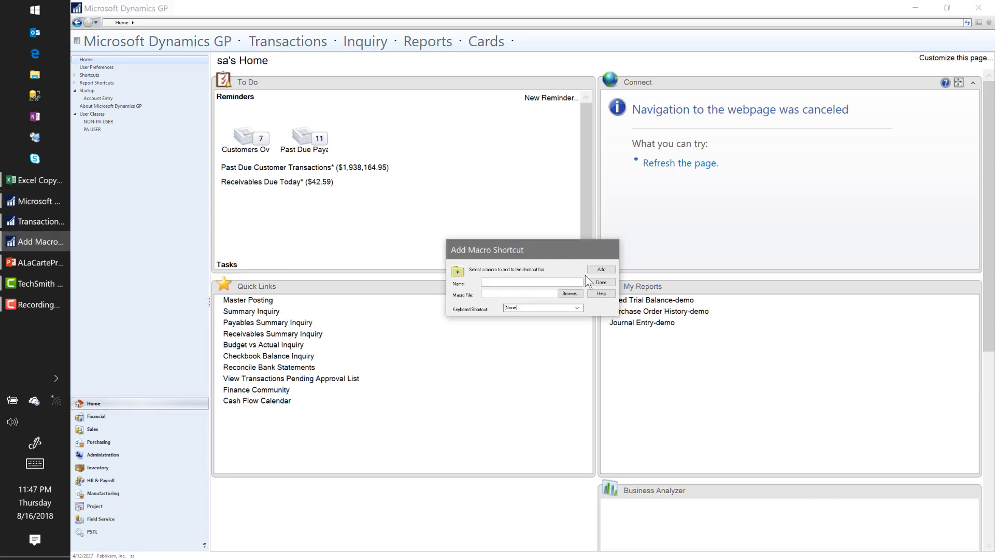
pyautogui.write('Macro Example')
# Choose MacroFile.mac from the Desktop as the shortcut's macro file.
pyautogui.click(572, 296)
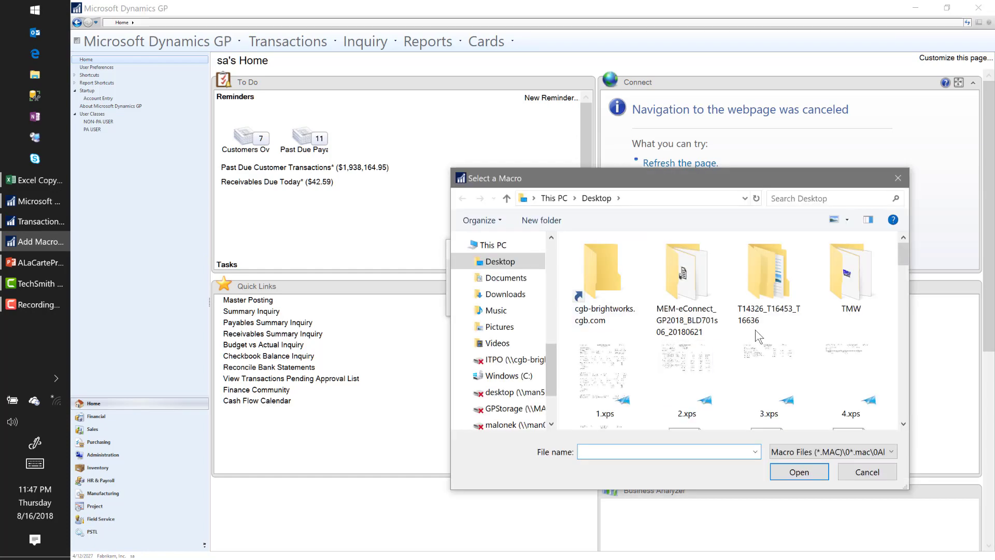
pyautogui.scroll(-2, 751, 337)
pyautogui.scroll(2, 754, 337)
pyautogui.scroll(-1, 857, 285)
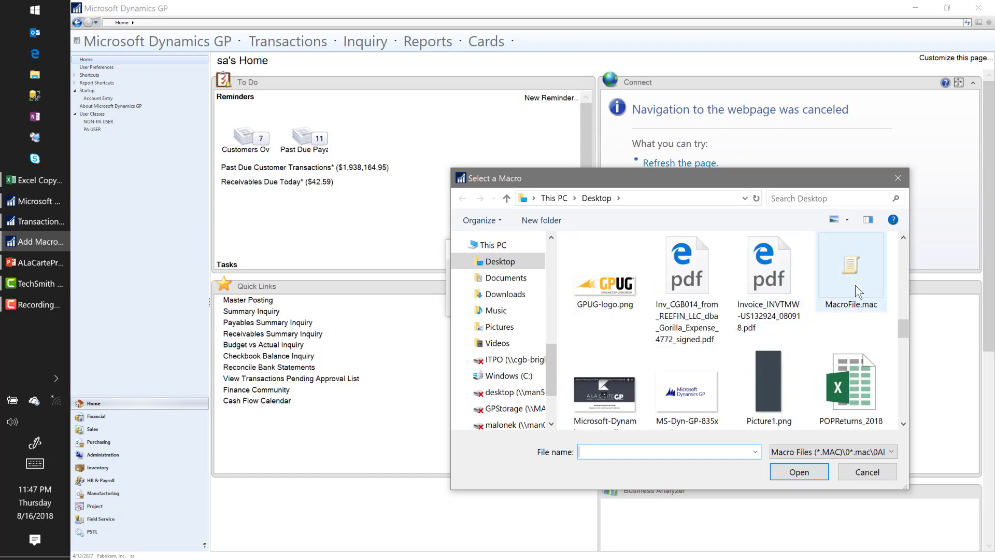
pyautogui.click(843, 293)
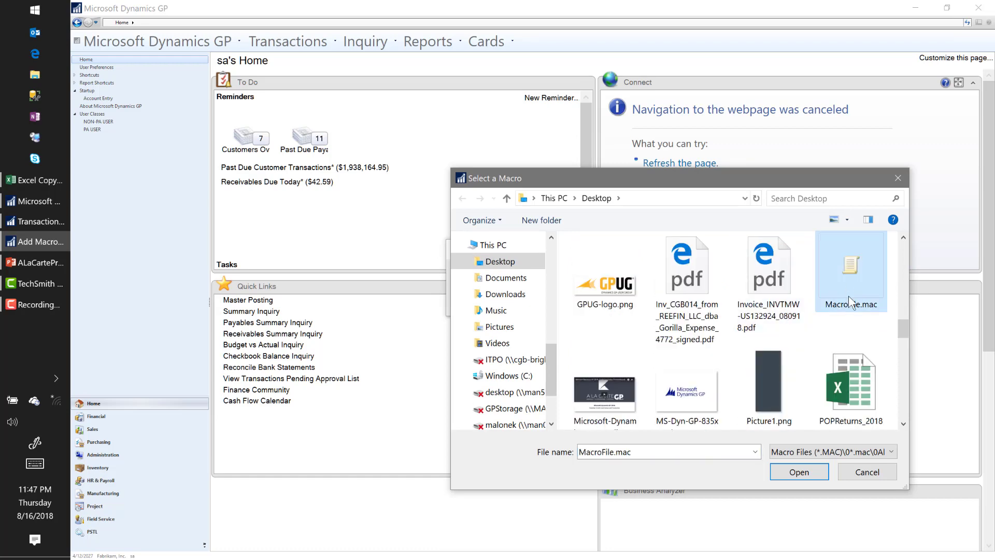
pyautogui.click(809, 473)
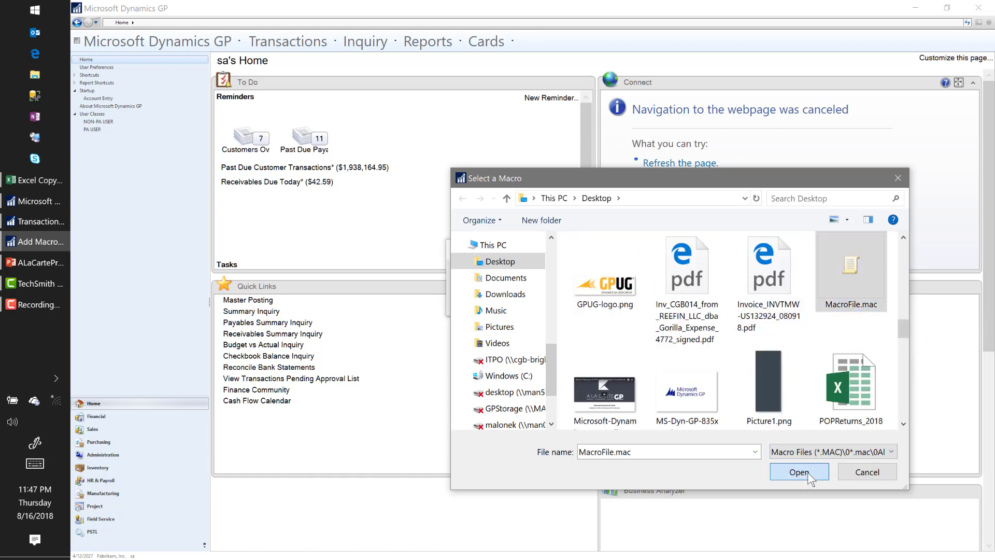
# Assign F2 as the macro's keyboard shortcut, add the shortcut and finish.
pyautogui.click(520, 307)
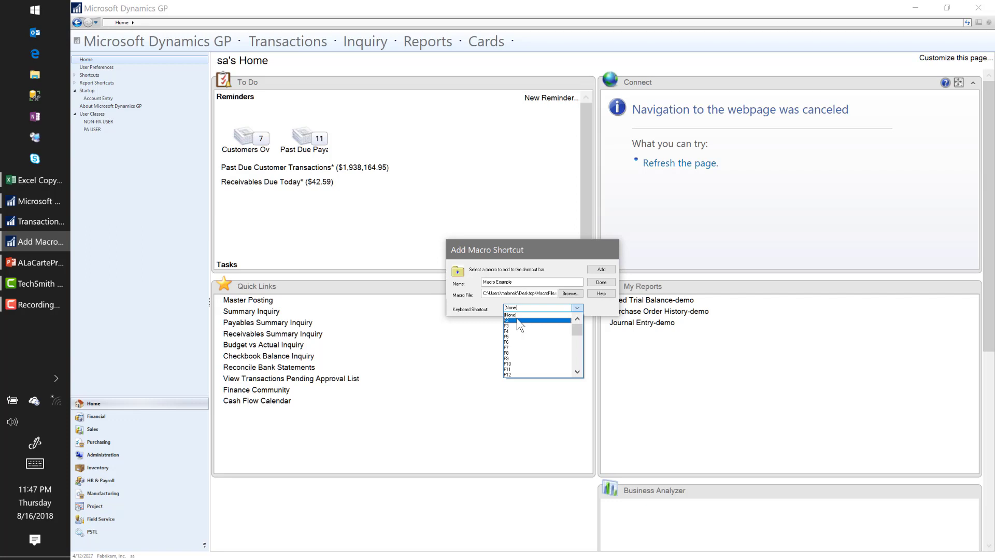
pyautogui.click(520, 326)
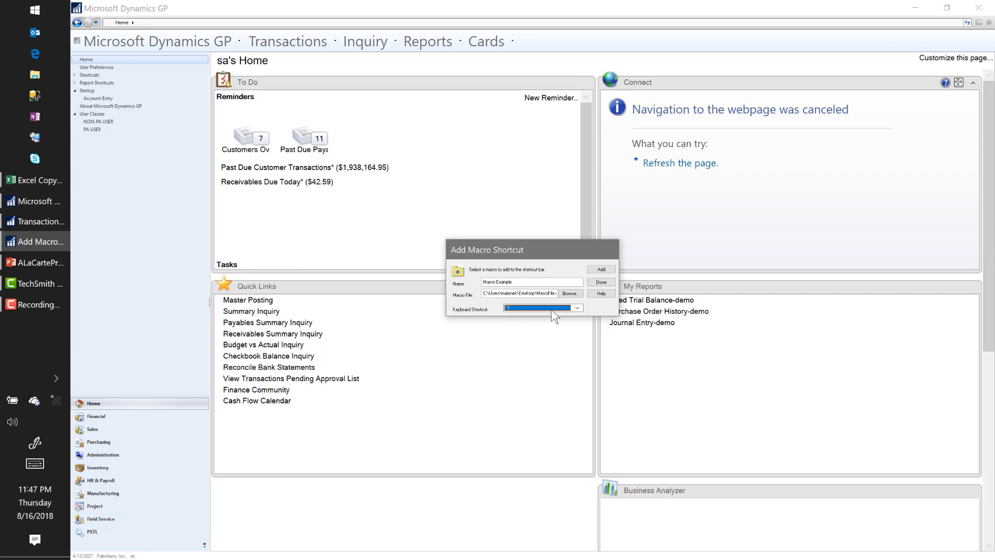
pyautogui.click(602, 270)
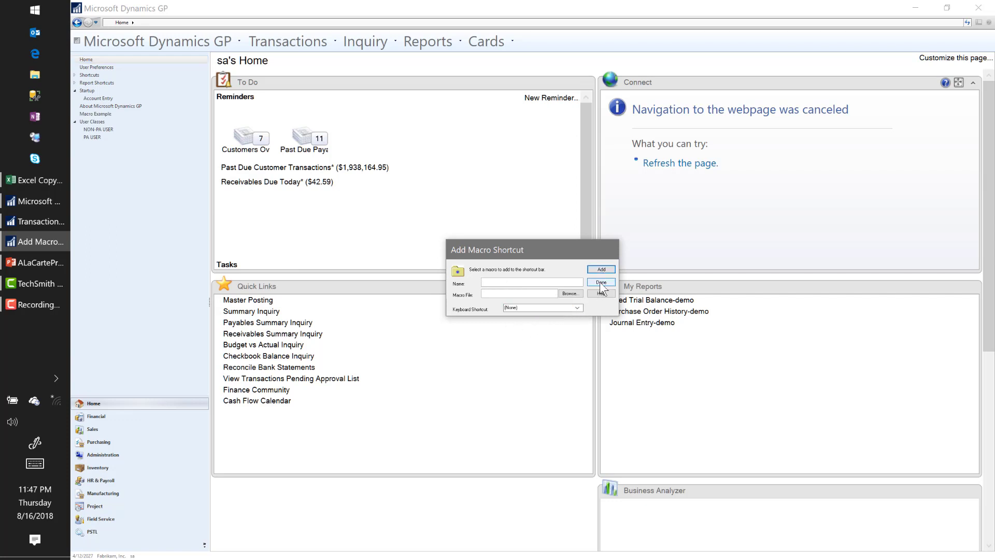
pyautogui.click(601, 282)
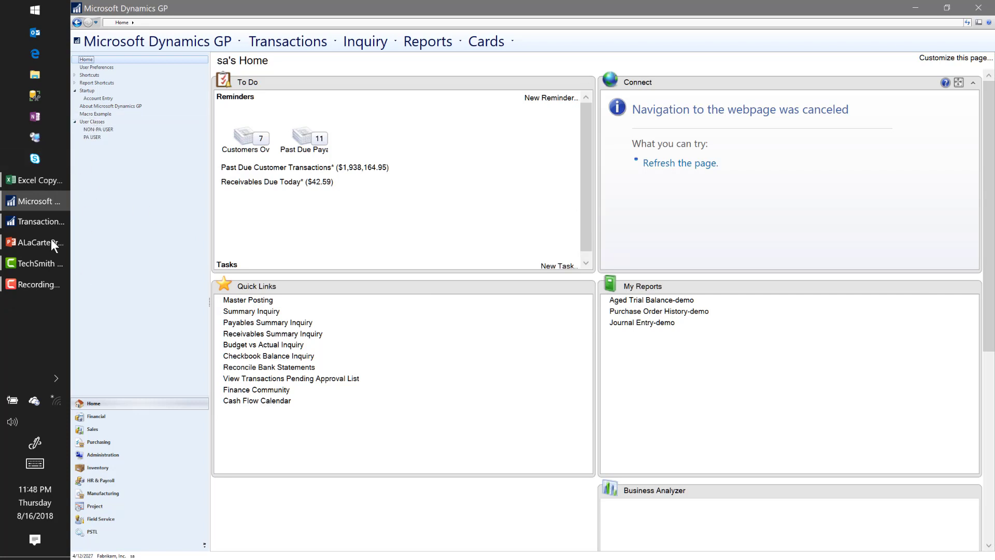
# Return to the Transaction Entry window and delete the transaction created while recording the macro.
pyautogui.click(45, 223)
pyautogui.click(254, 92)
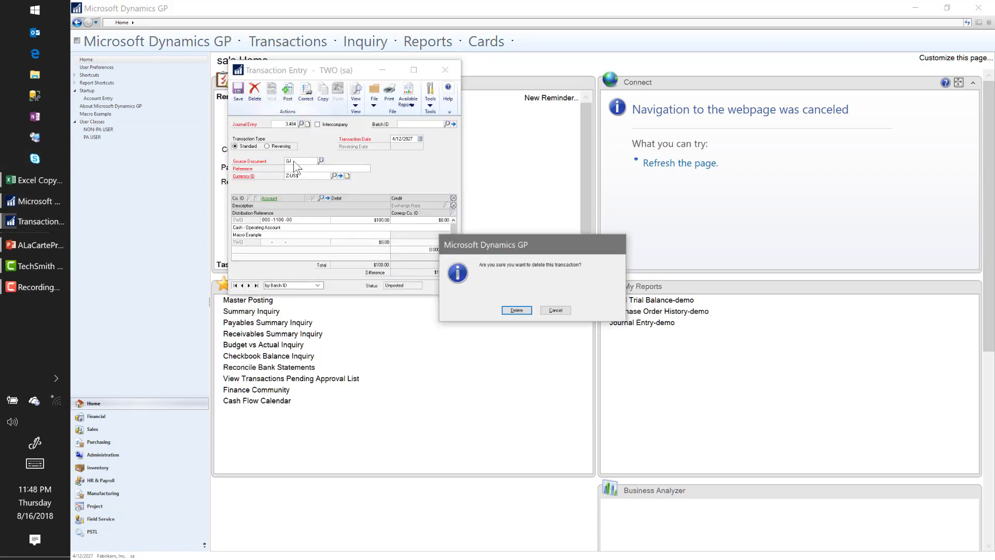
pyautogui.click(517, 311)
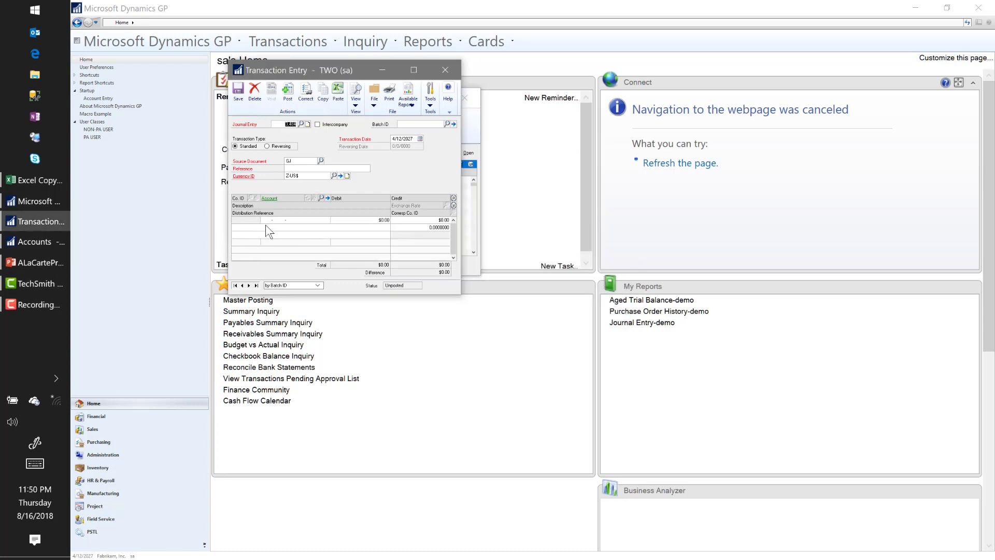
# Enter a test distribution line with account 000-1210-00, a 10.00 debit and the reference Tst Macro.
pyautogui.click(265, 222)
pyautogui.write('000-1210-00\t10.00\tAllowance for Doubtful Accounts\tTst Macro')
# Switch to the Excel CopyPaste File Layout workbook and copy the two distribution rows, A2:D3, without the headers.
pyautogui.click(30, 181)
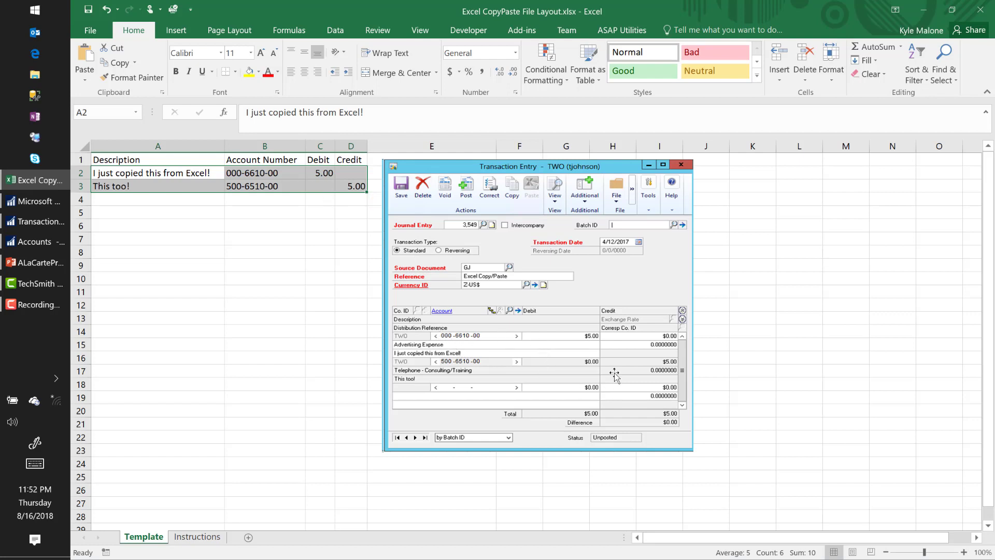
pyautogui.click(174, 179)
pyautogui.moveTo(171, 174); pyautogui.dragTo(352, 184)
pyautogui.hotkey('ctrl', 'c')
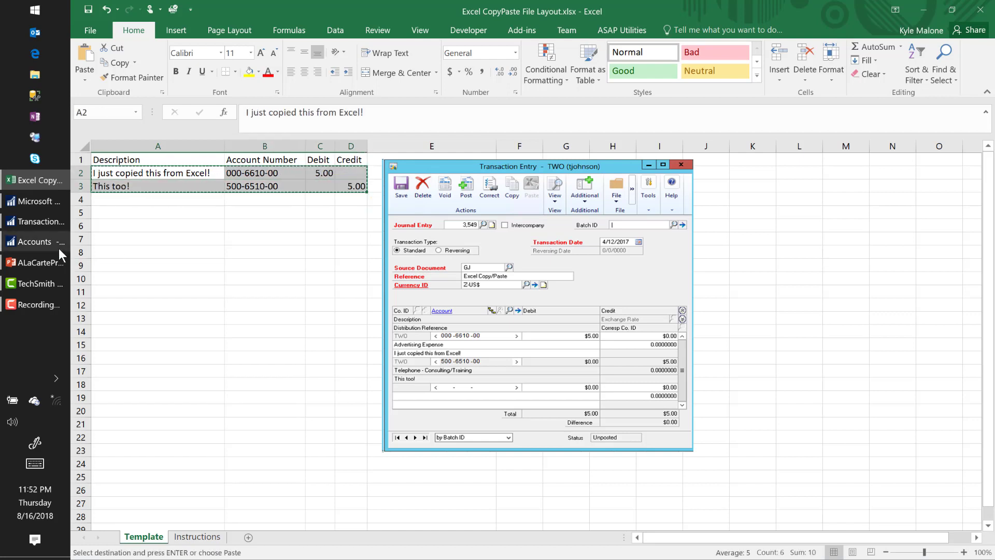
# Switch back to Transaction Entry and paste the copied Excel rows starting at the first distribution line.
pyautogui.click(54, 222)
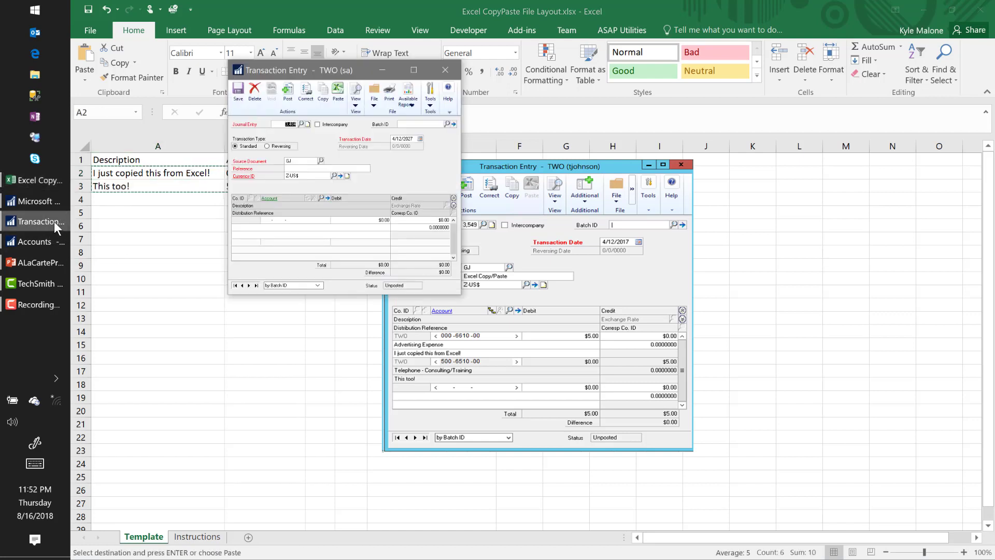
pyautogui.click(266, 220)
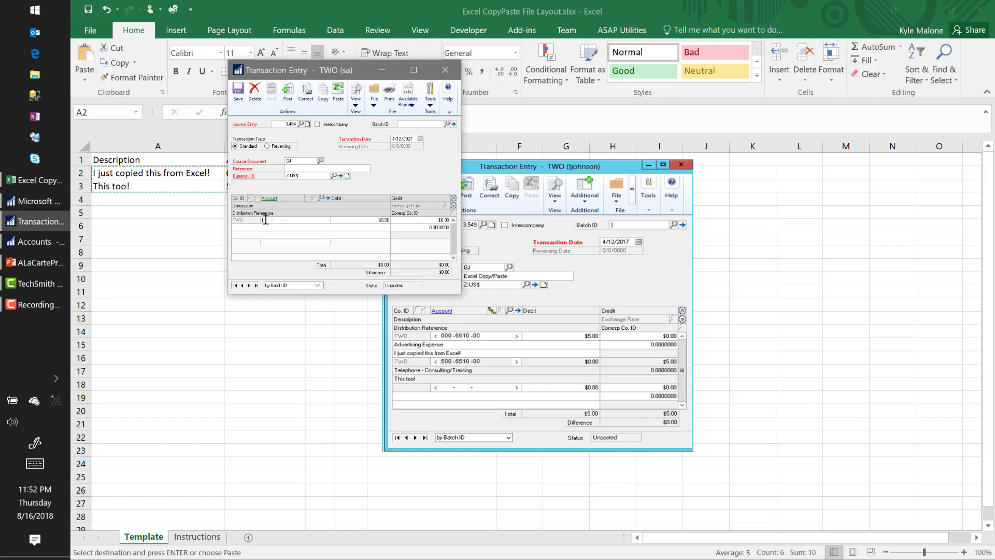
pyautogui.click(343, 101)
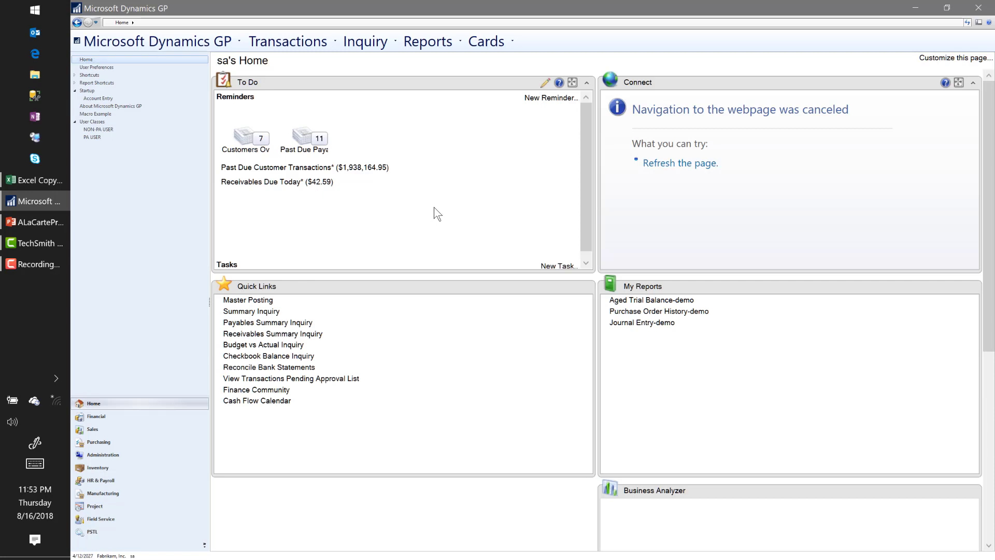
# Open the Financial Summary Inquiry window and bring up its help page.
pyautogui.click(99, 416)
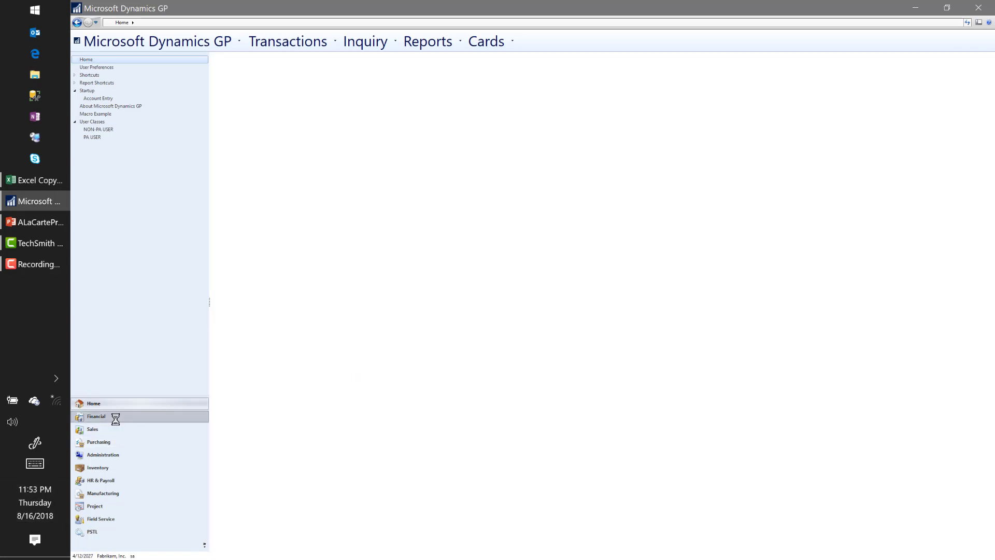
pyautogui.click(260, 109)
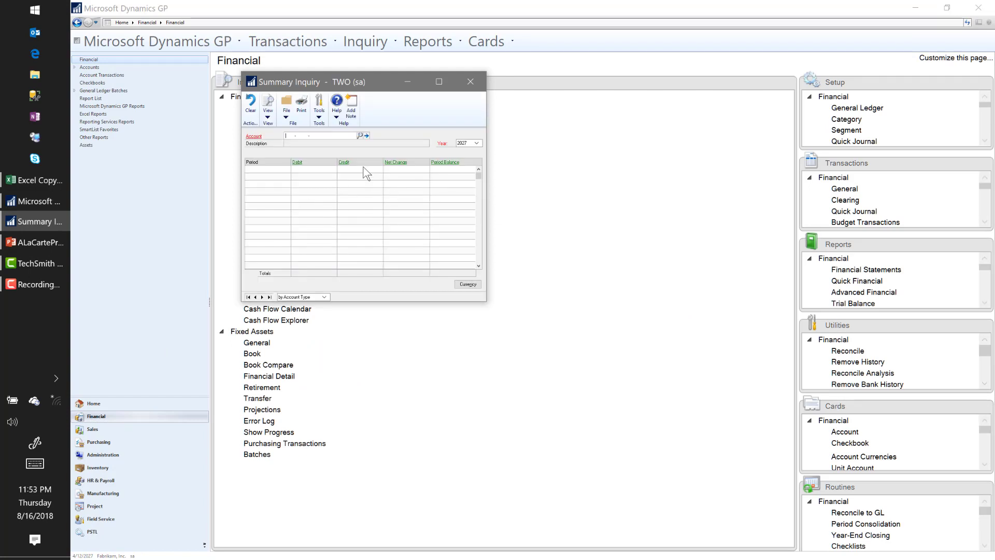
pyautogui.press('F1')
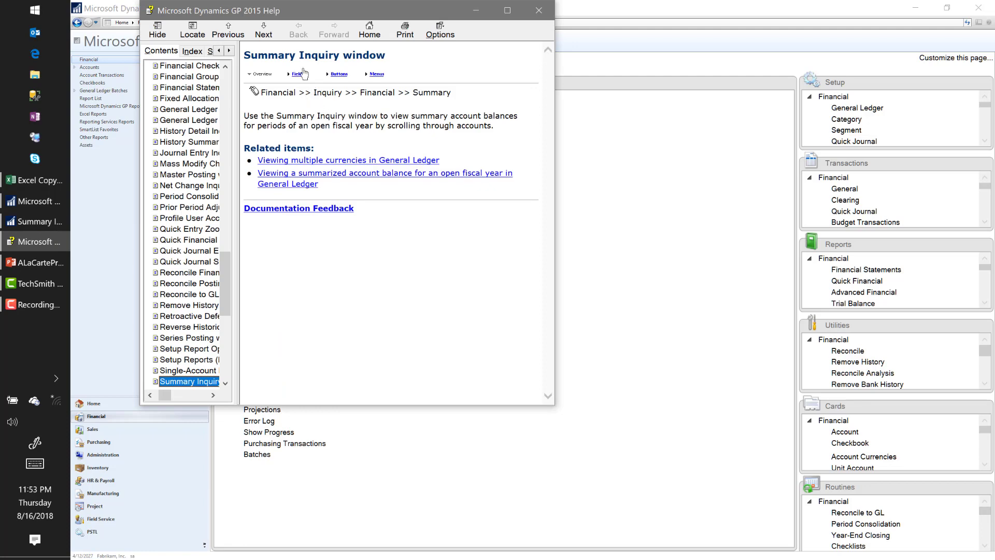
# Place the help window beside Summary Inquiry and examine the Account entry in its Fields topic.
pyautogui.moveTo(334, 134); pyautogui.dragTo(717, 92)
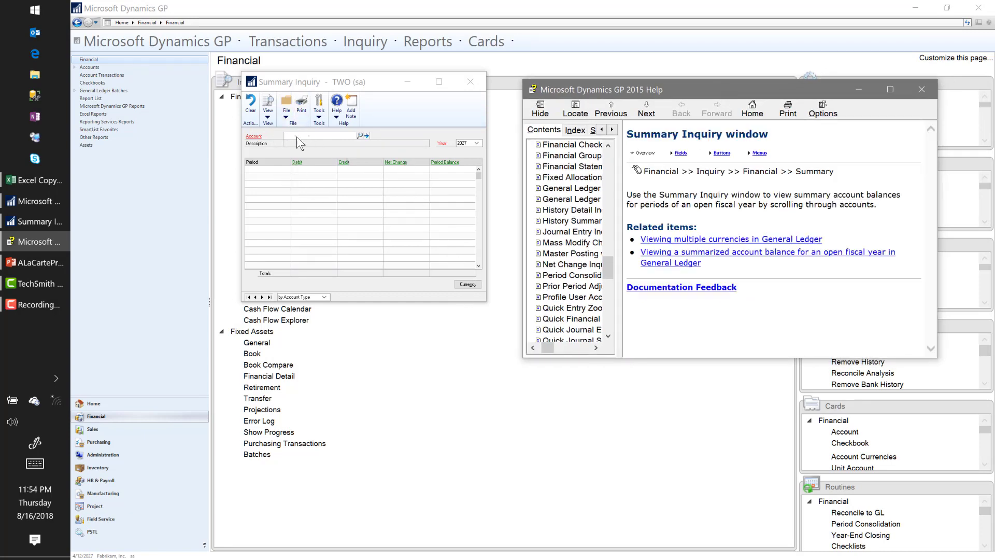
pyautogui.click(682, 154)
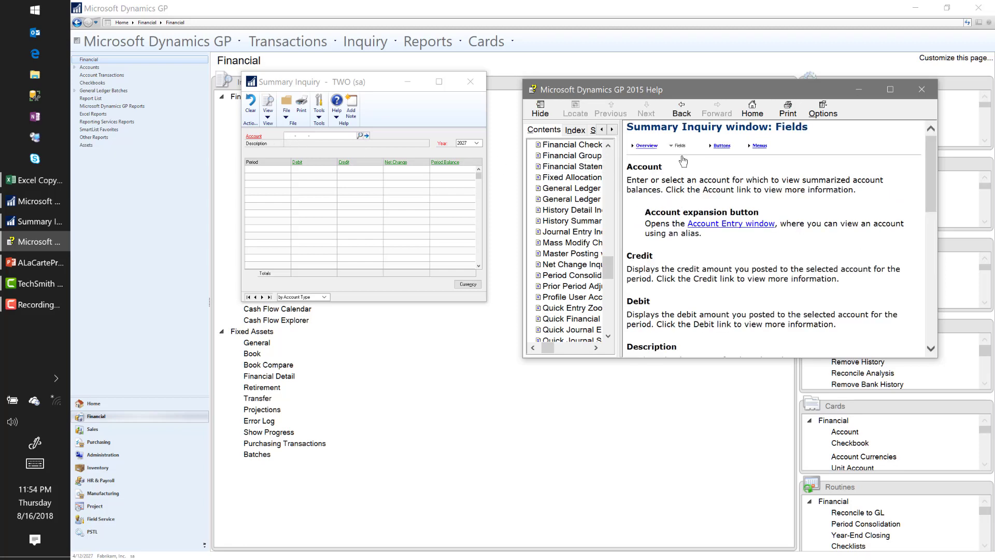
pyautogui.moveTo(663, 167); pyautogui.dragTo(625, 169)
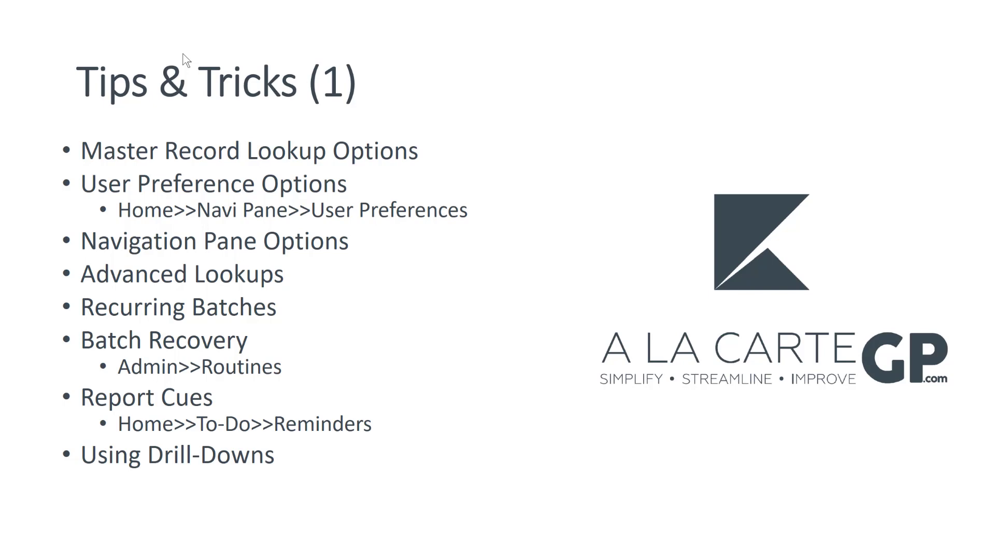
pyautogui.press('Right')
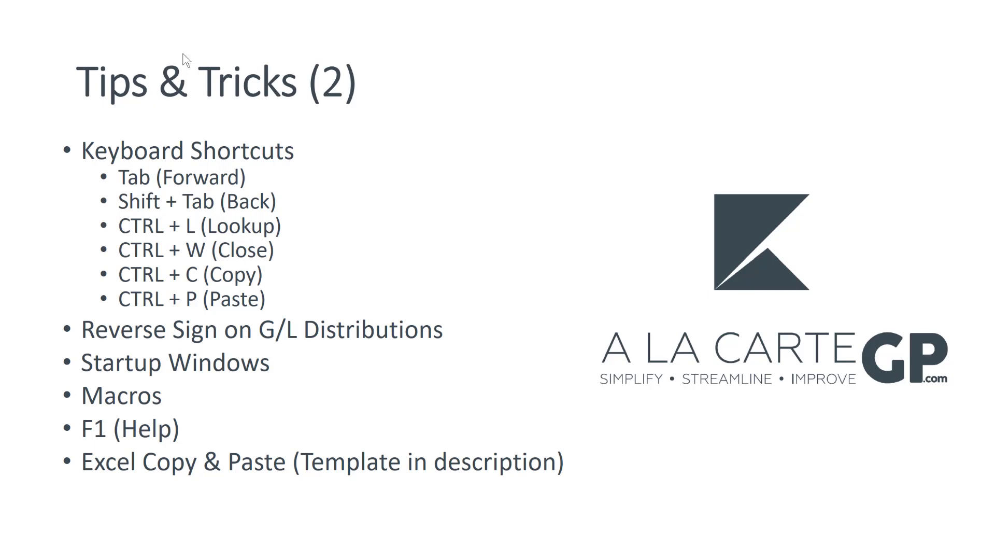
pyautogui.press('Right')
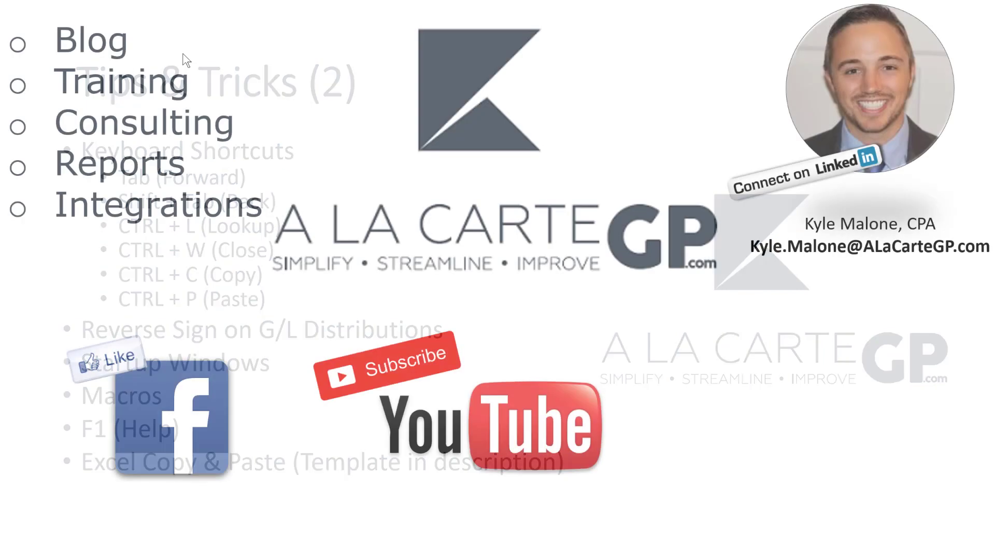